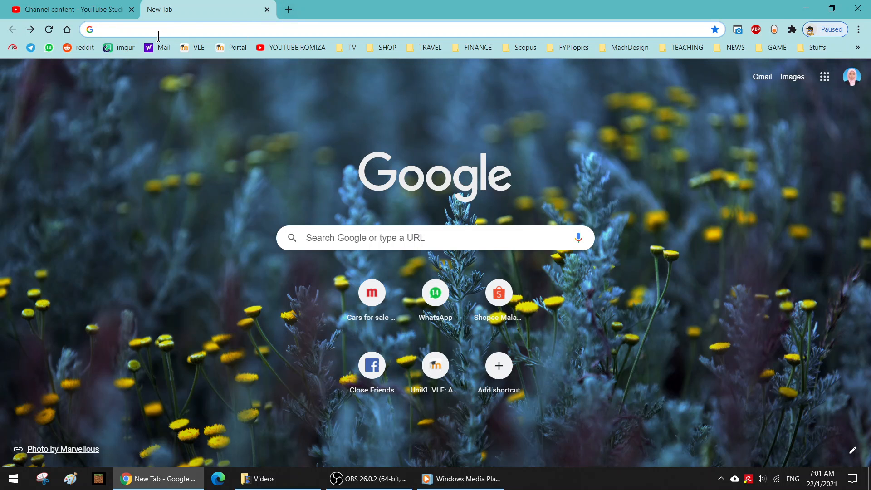
Load WhatsApp Web, and create a blank Google Form from Google Drive in a separate browser tab
left_click(48, 47)
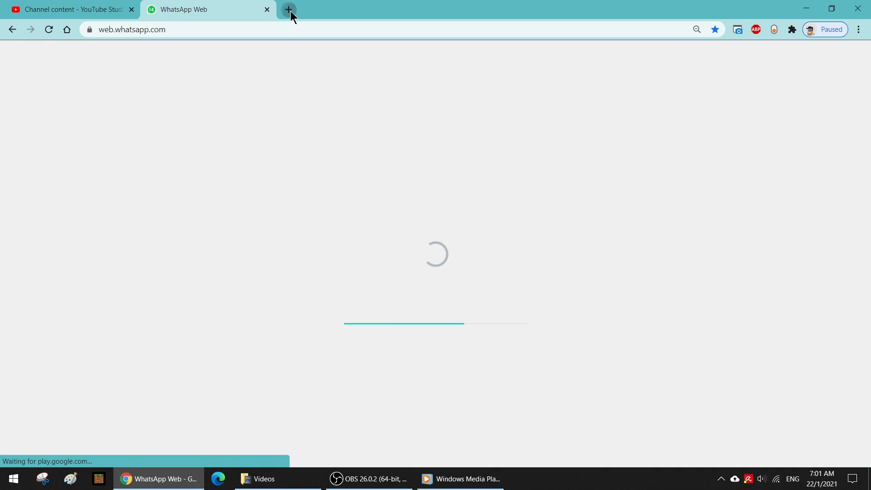
left_click(291, 11)
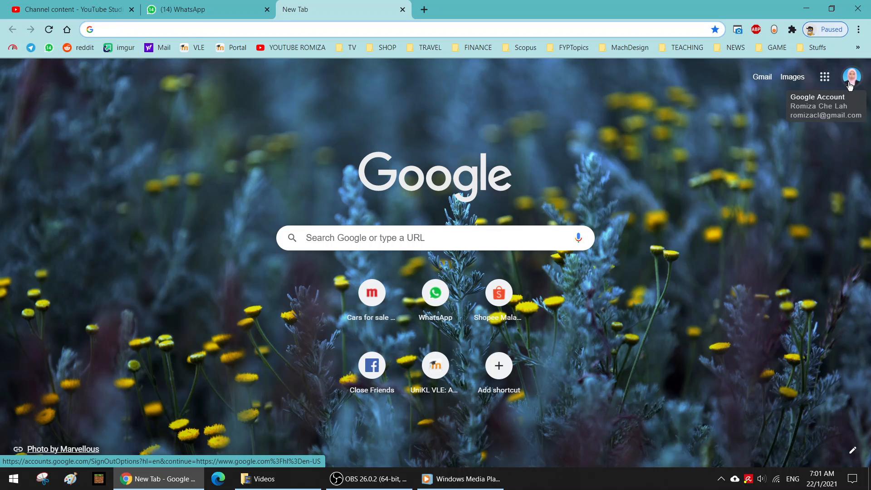
left_click(825, 78)
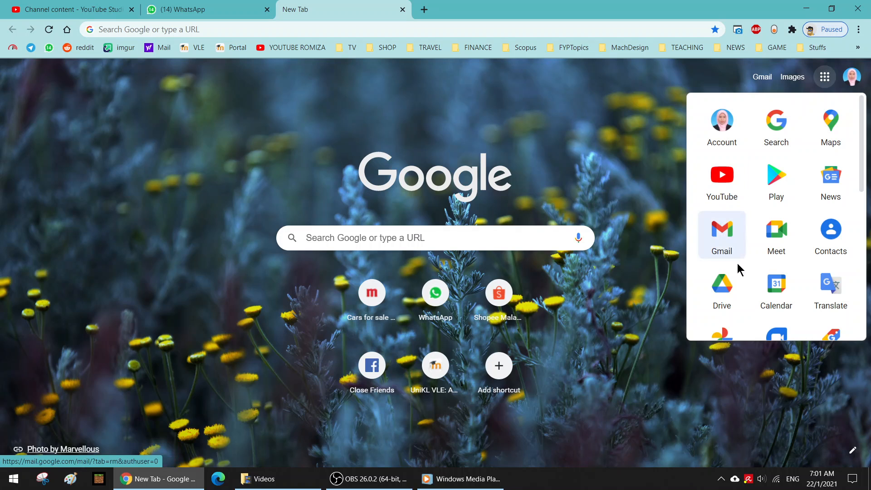
left_click(728, 298)
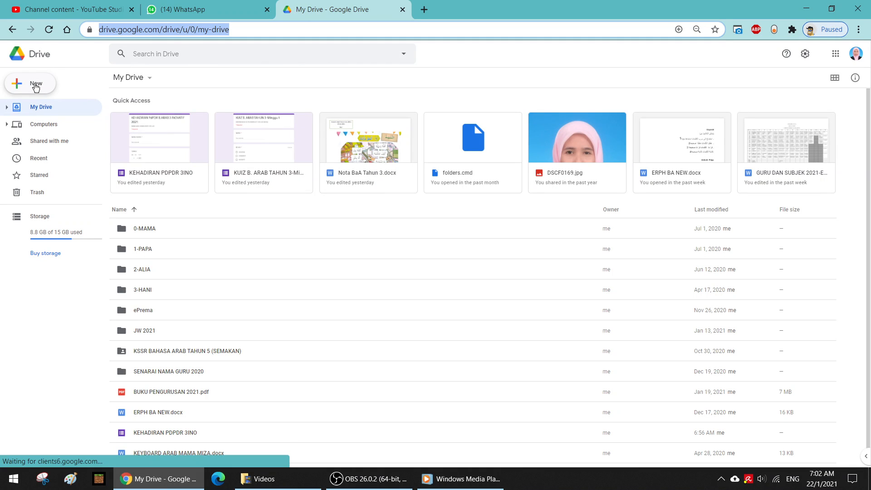
left_click(35, 87)
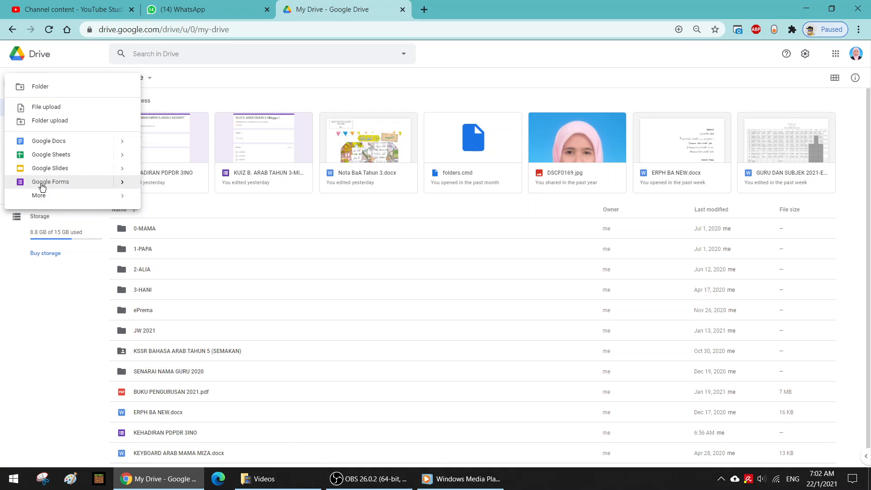
left_click(42, 184)
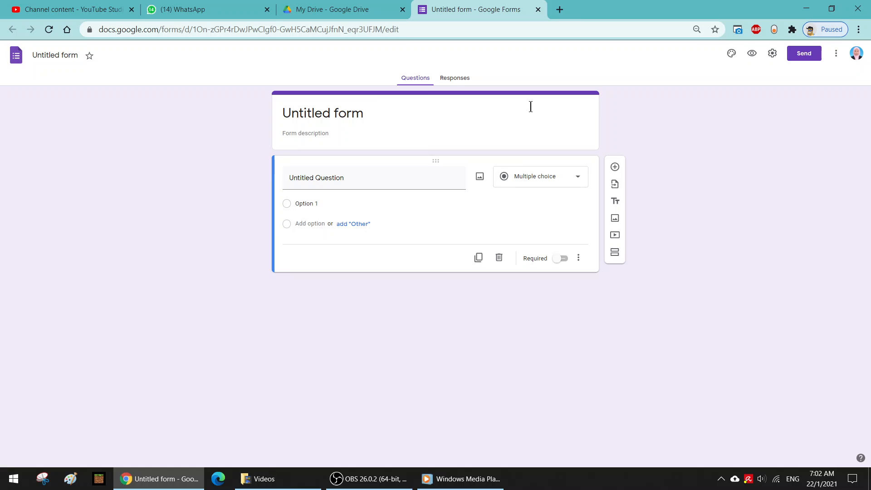
Allow respondents to see summary charts and text responses in the form settings, and view the presentation options
left_click(773, 56)
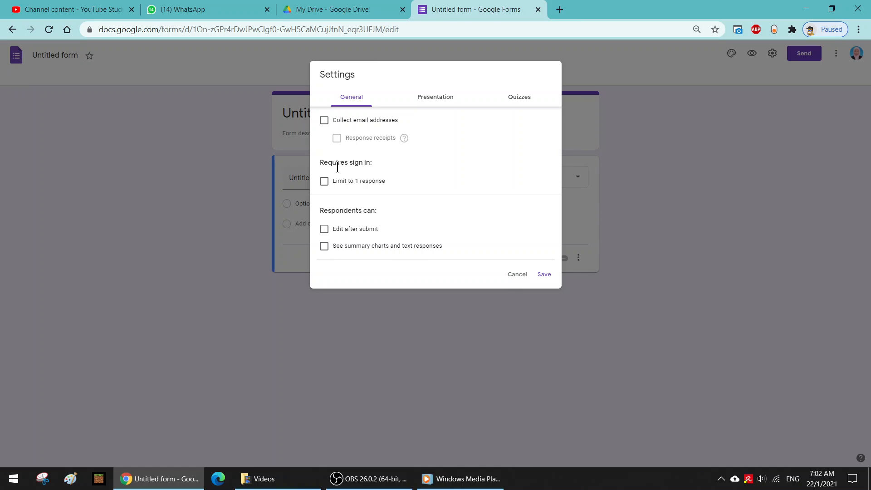
left_click(325, 246)
left_click(436, 100)
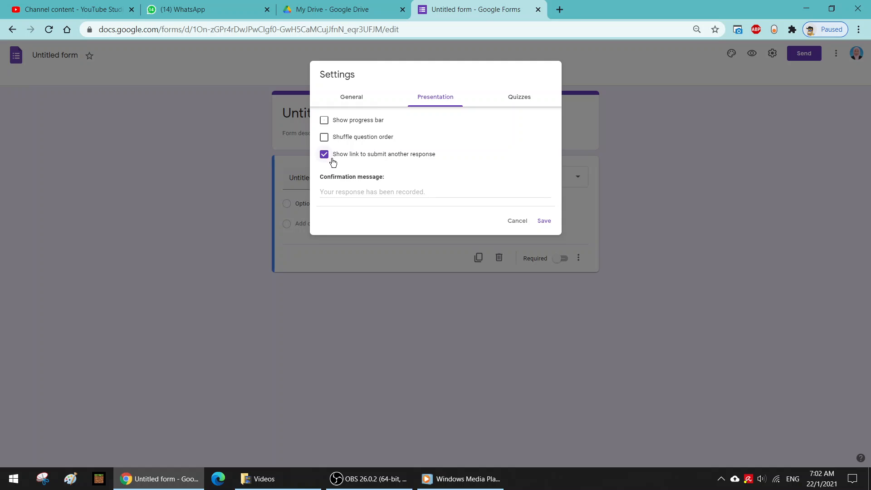
Make the form a quiz, turn off the Point values option for respondents, and save the settings
left_click(520, 101)
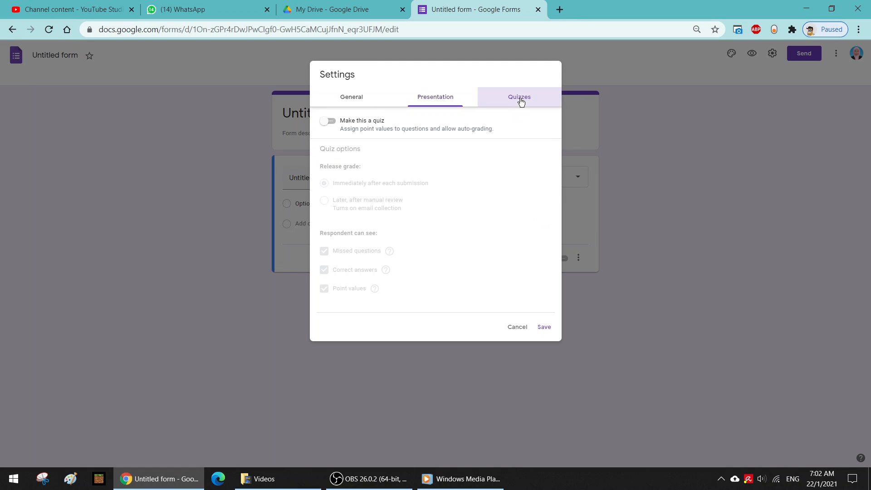
left_click(329, 121)
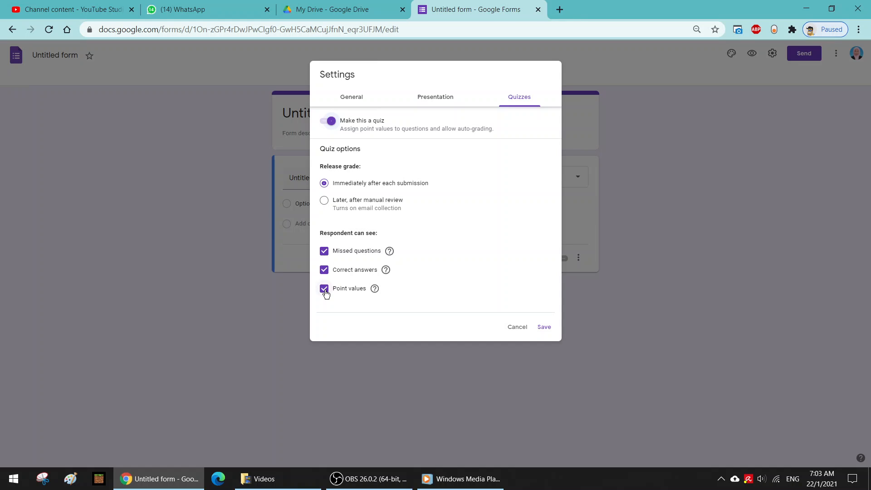
left_click(324, 291)
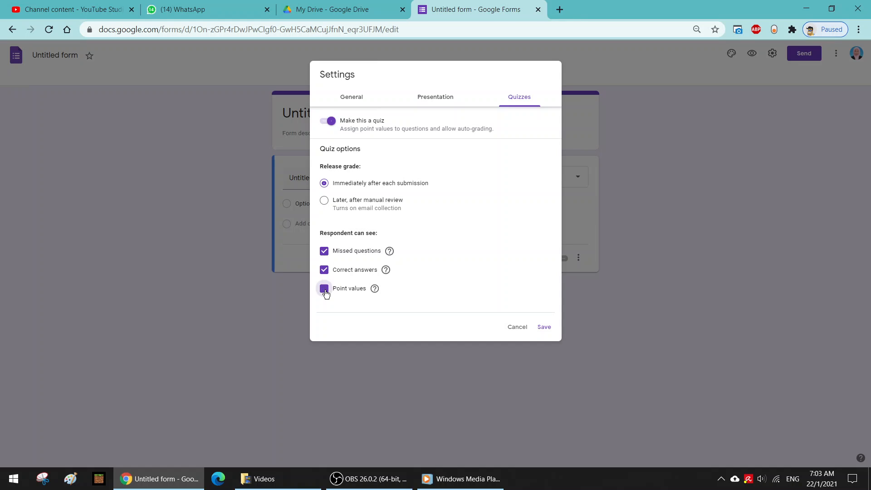
left_click(544, 329)
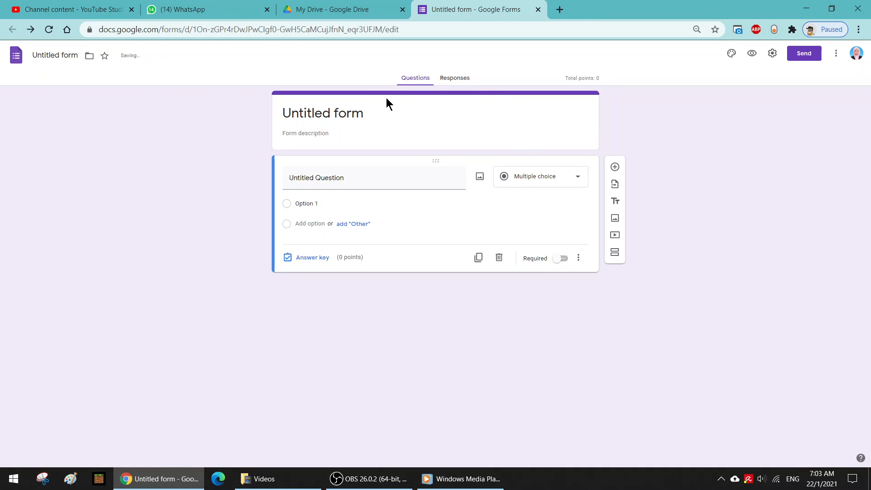
Set the form title to "KEHADIRAN PDPDR B. ARAB 3 BESTARI 2021"
left_click(367, 110)
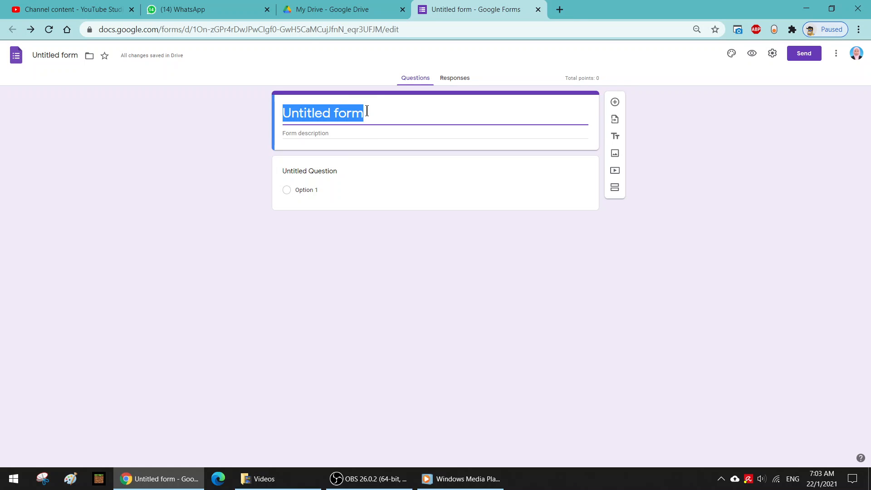
type("K")
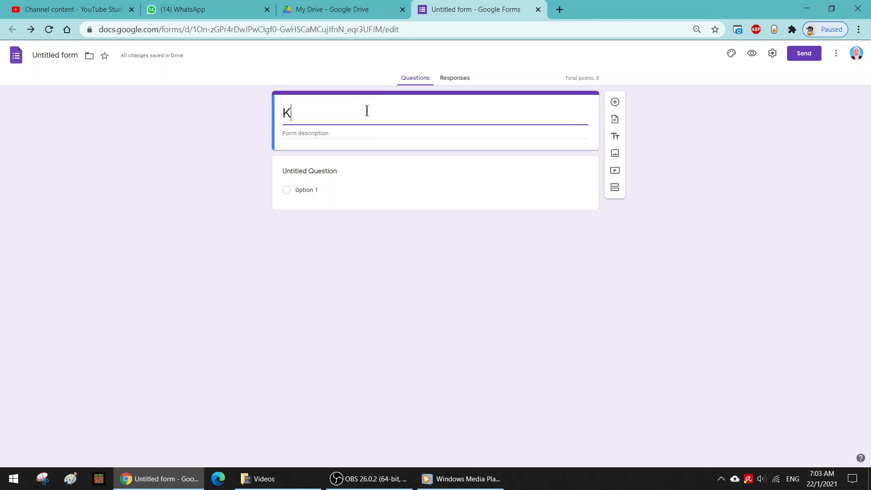
type("EHADIR")
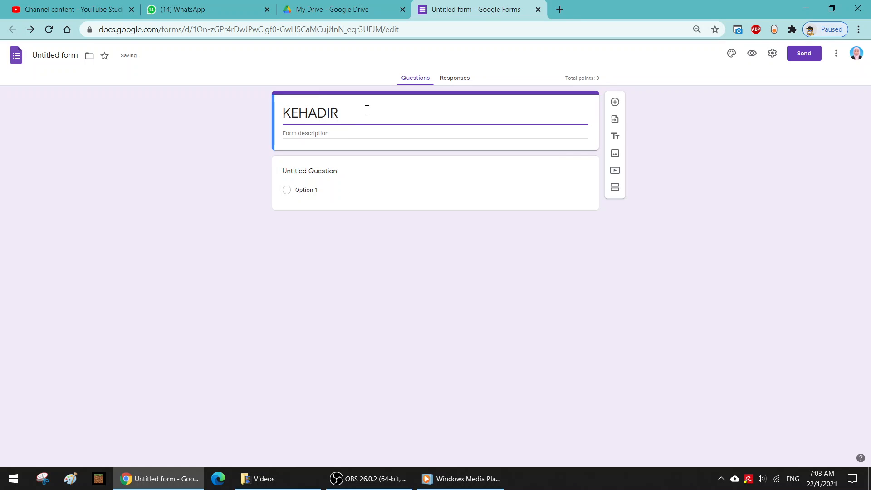
type("AN PDPDR B. ARAB")
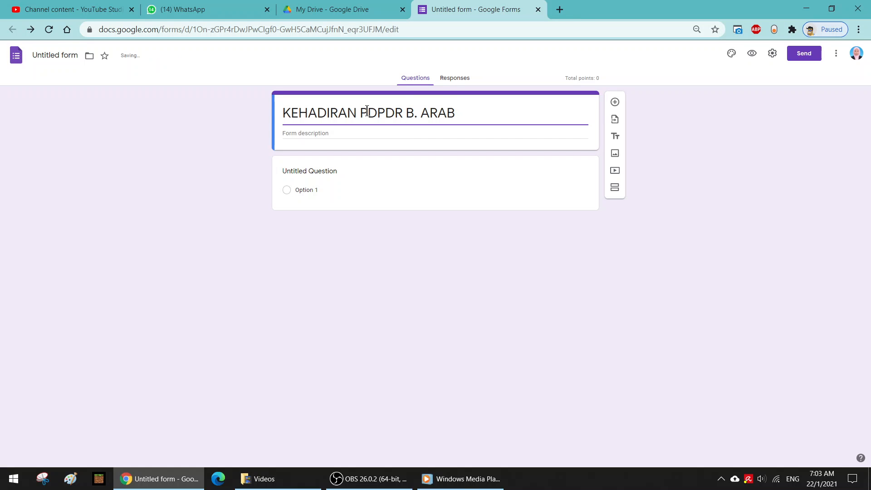
type(" 3 BESTARI 20")
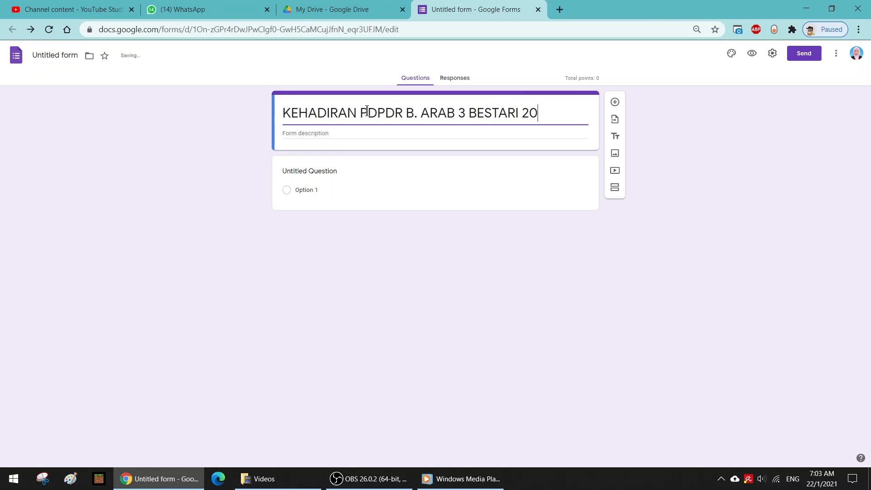
type("21")
Fill in the form description with "NAMA GURU:" followed by the teacher's title and name
left_click(329, 134)
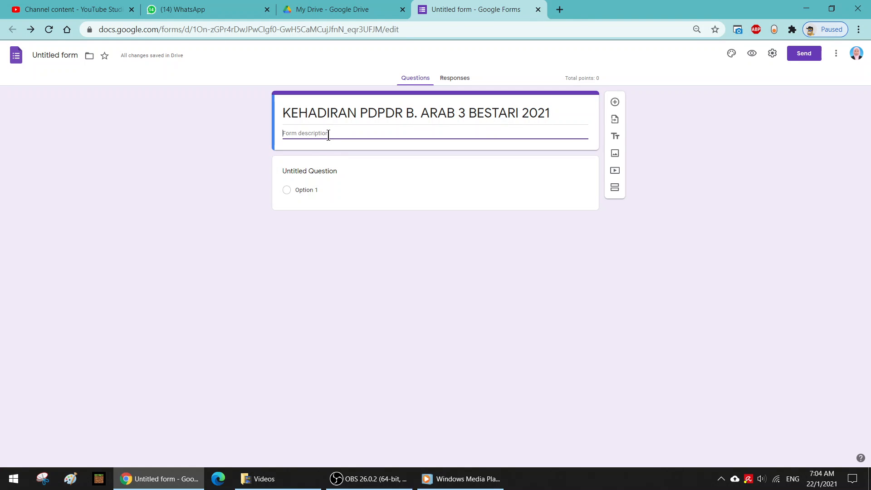
type("D")
key("BackSpace")
type("NAAM")
key("BackSpace")
key("BackSpace")
type("MA GURU: PN")
type(" ROMIZA")
Turn the untitled question into a required short-answer question titled "NAMA MURID:"
left_click(317, 171)
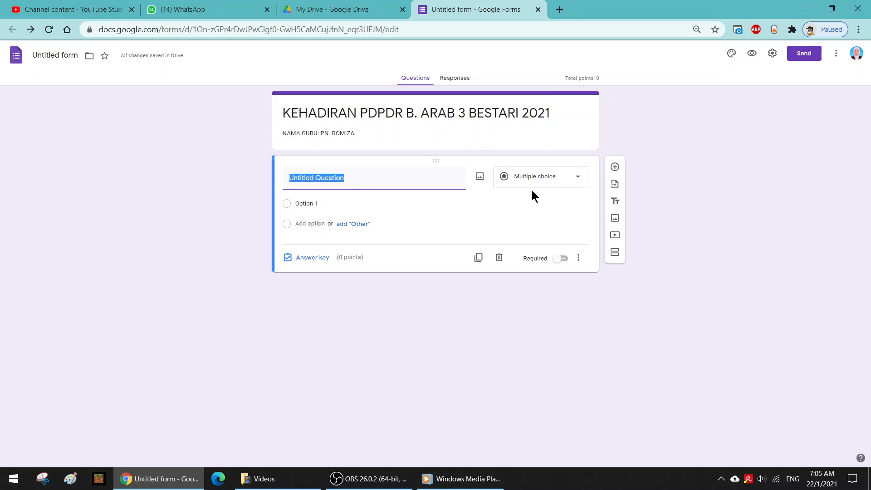
left_click(578, 180)
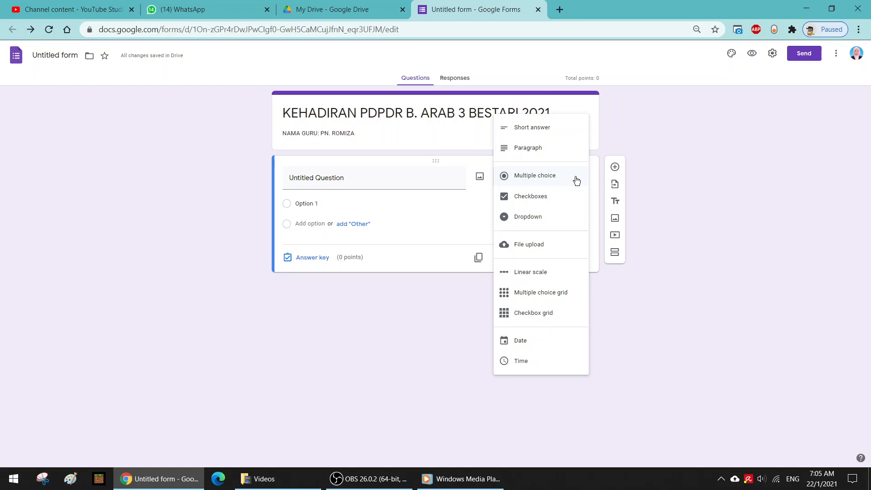
left_click(531, 131)
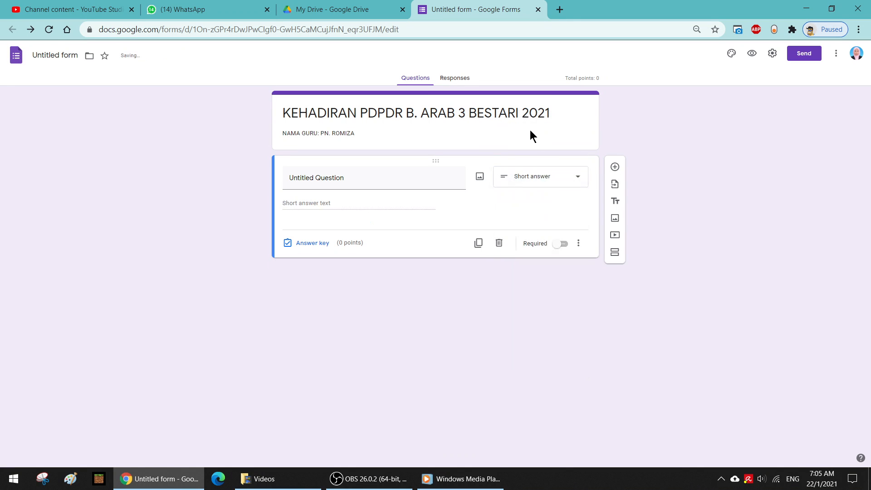
left_click(341, 184)
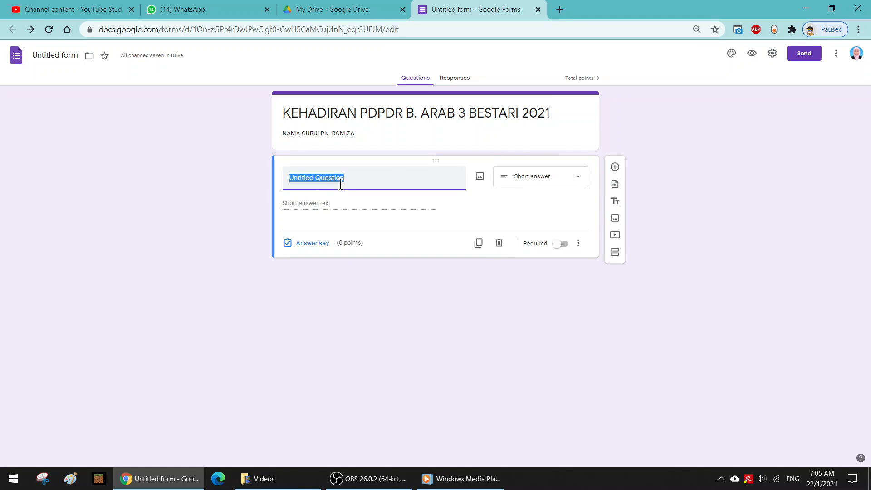
type("NAM")
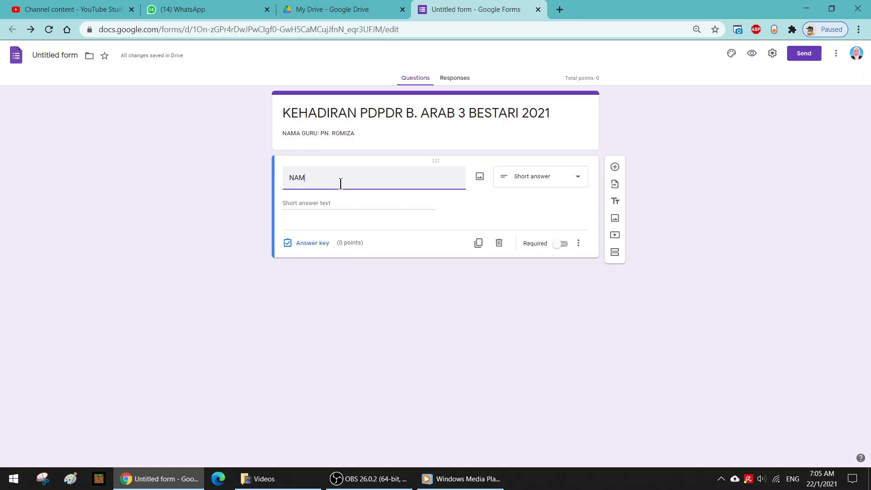
type("A MURID:")
left_click(316, 205)
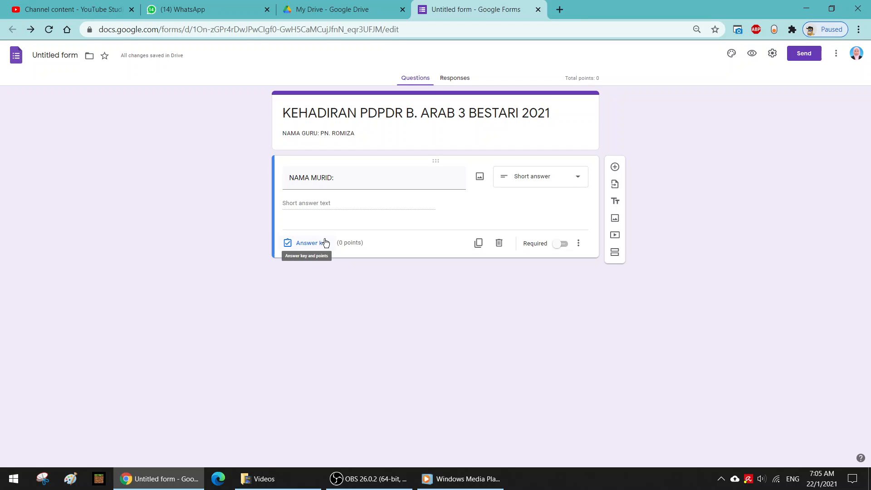
left_click(564, 246)
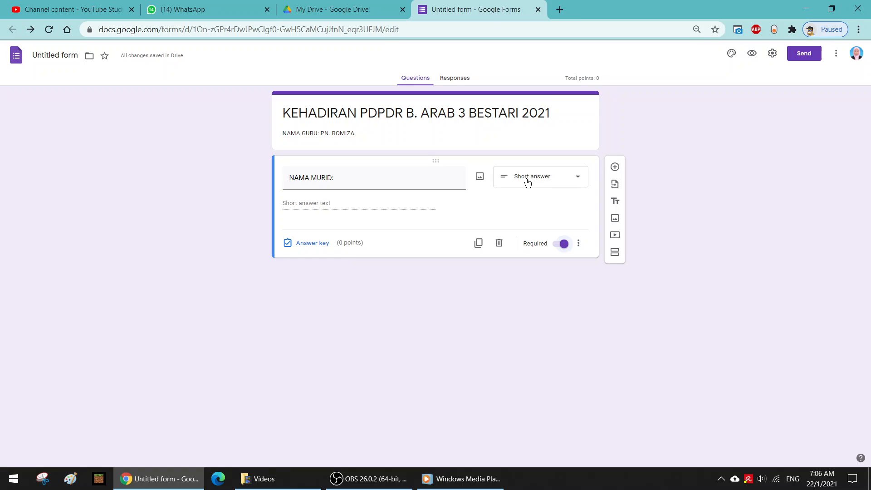
Add a second question titled "MATA PELAJARAN" and set its type to multiple choice
left_click(615, 167)
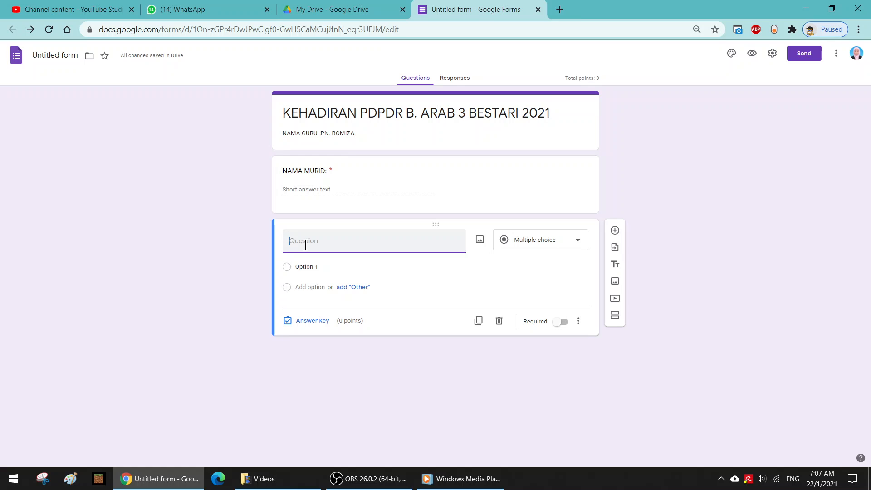
type("NAMA")
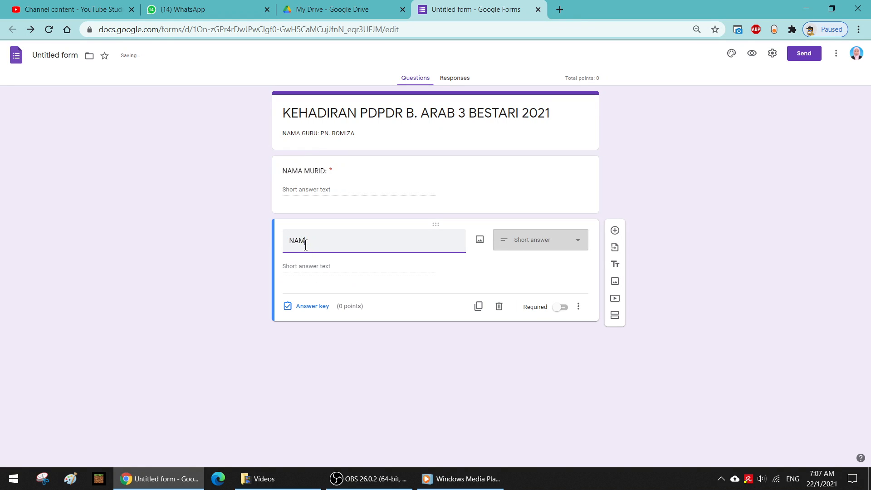
key("BackSpace")
key("BackSpace")
key("BackSpace")
key("BackSpace")
type("MATA")
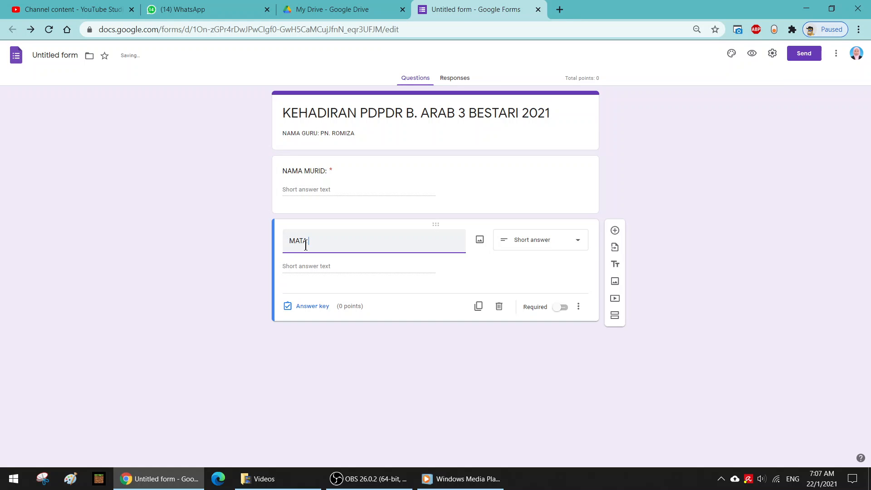
type(" PELAJARAN")
left_click(578, 243)
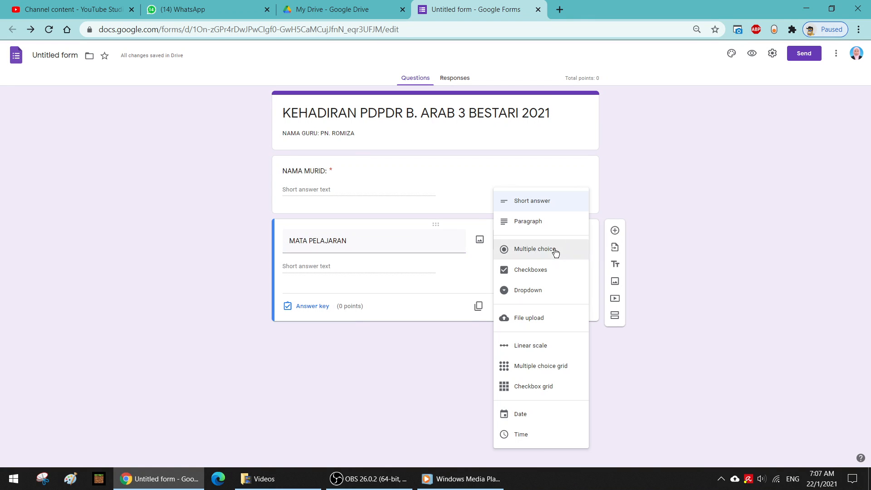
left_click(555, 250)
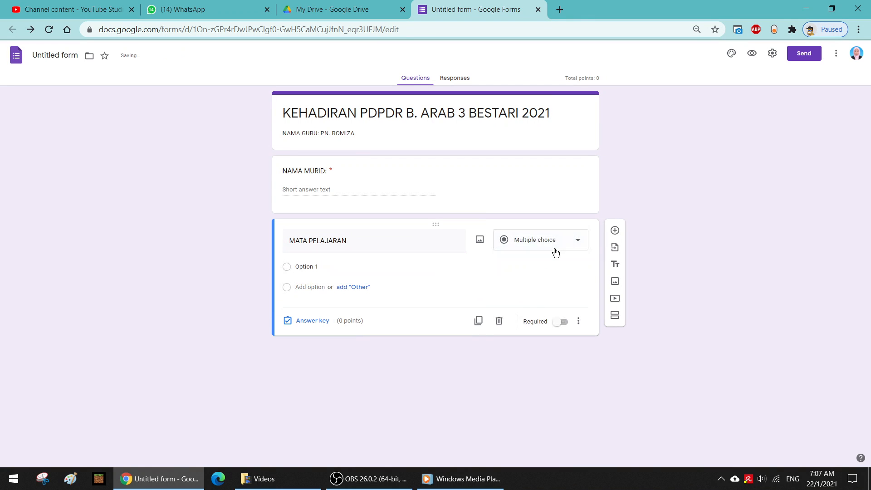
Give the MATA PELAJARAN question the two options "B. MELAYU" and "PENDIDIKAN KESIHATAN"
left_click(296, 270)
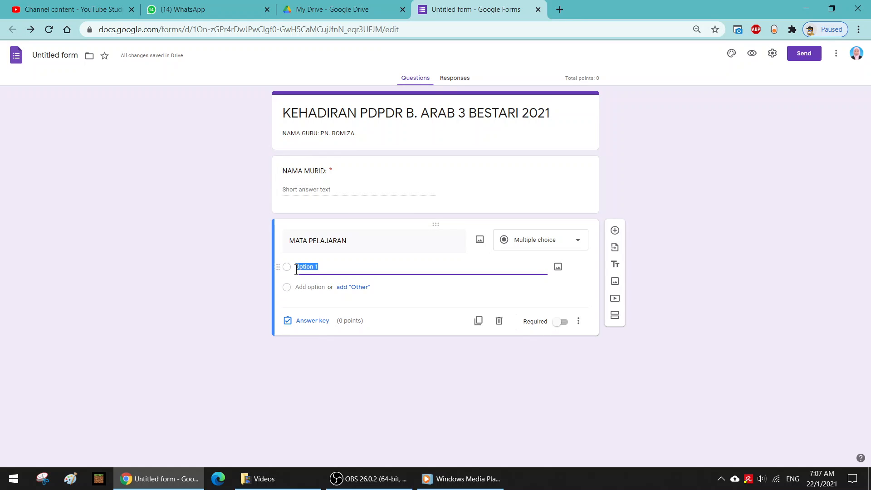
type("B. MELAYU")
left_click(299, 289)
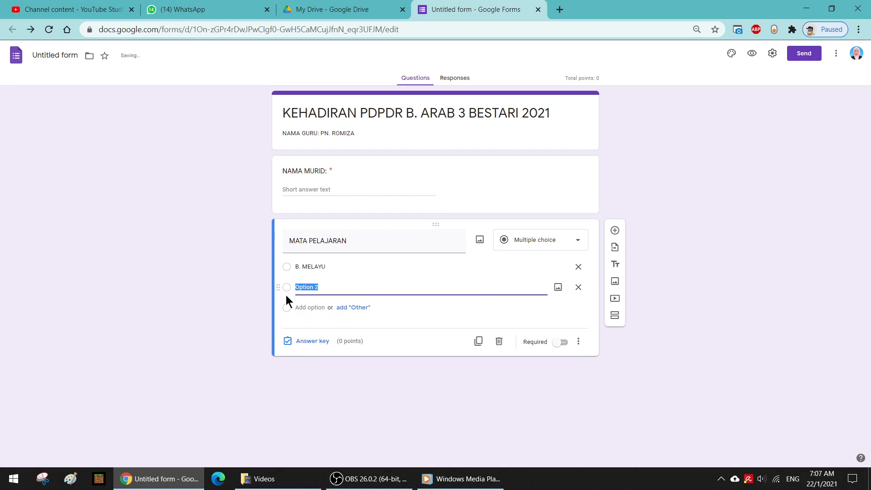
type("PE")
type("NDIDIKAN KESIHATAN")
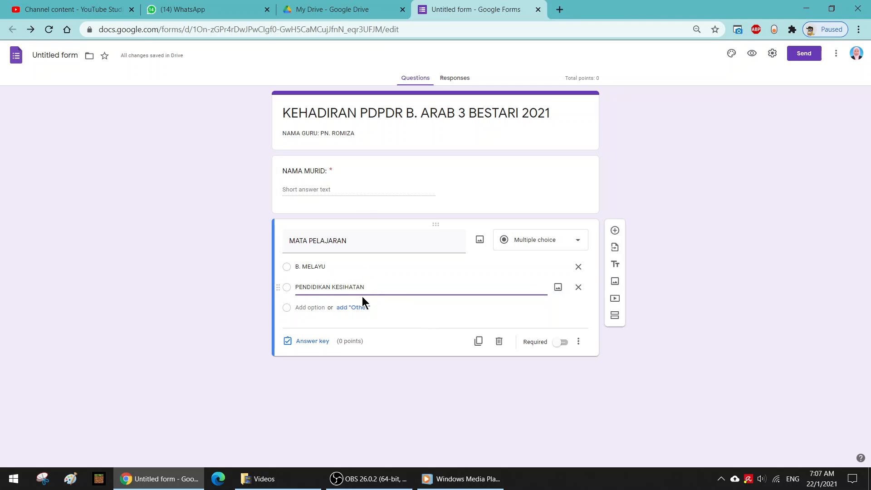
Mark both B. MELAYU and PENDIDIKAN KESIHATAN as correct answers and make the MATA PELAJARAN question required
left_click(320, 342)
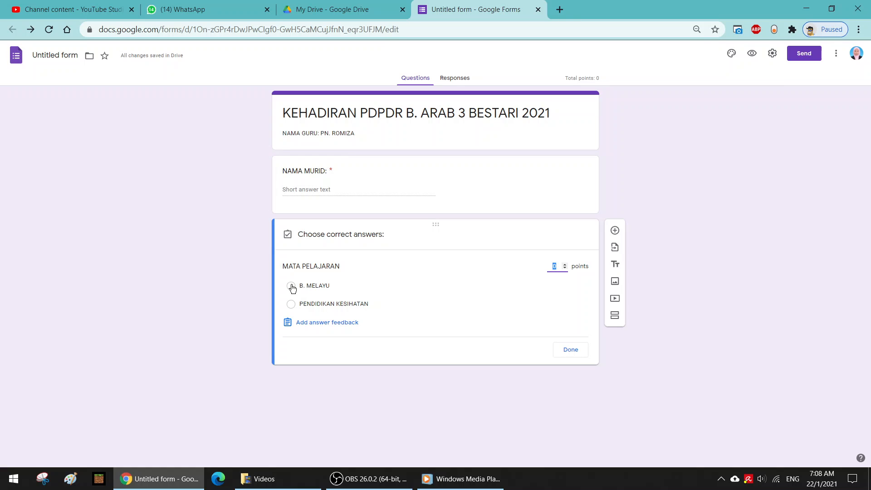
left_click(292, 286)
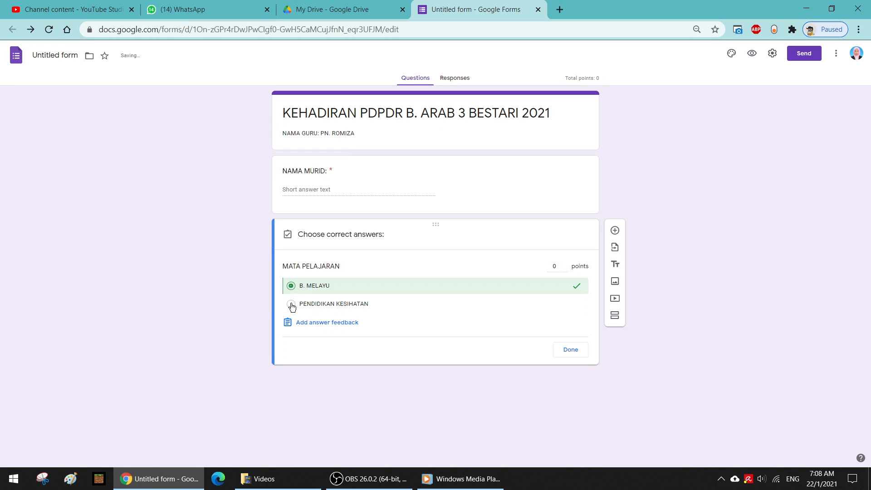
left_click(291, 305)
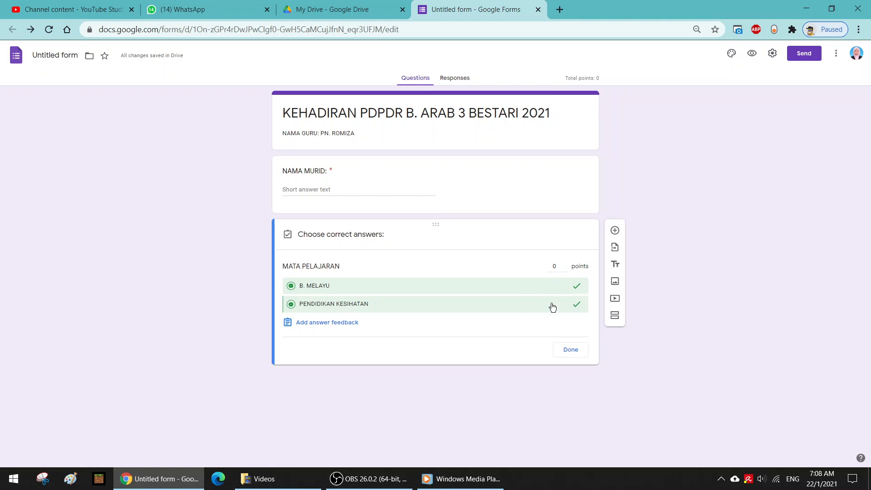
left_click(571, 351)
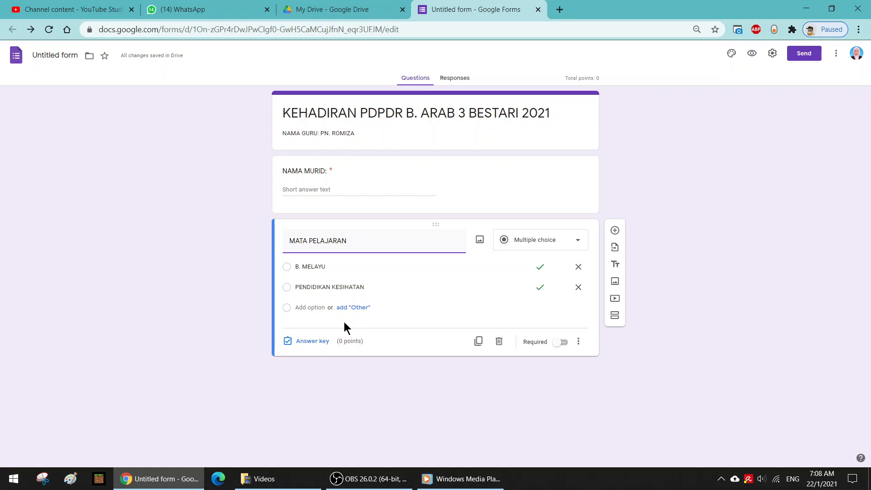
left_click(563, 343)
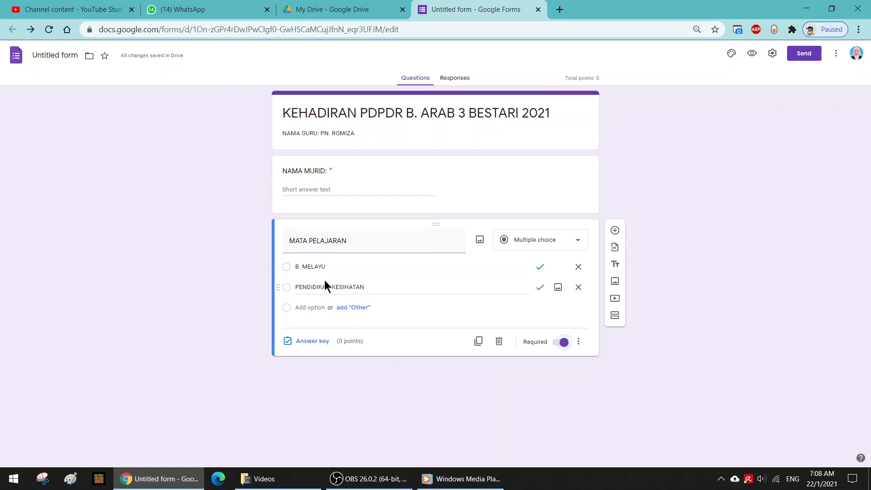
Replace the MATA PELAJARAN question with a required Date question titled "TARIKH:"
left_click(499, 345)
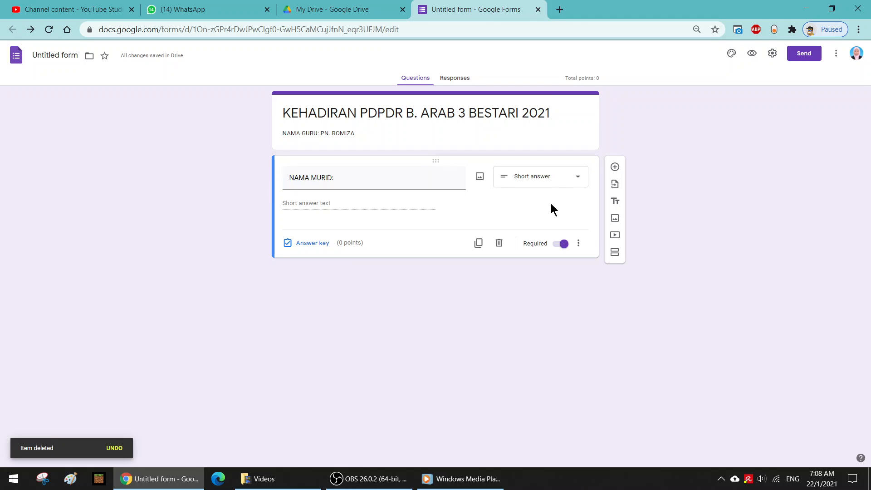
left_click(615, 168)
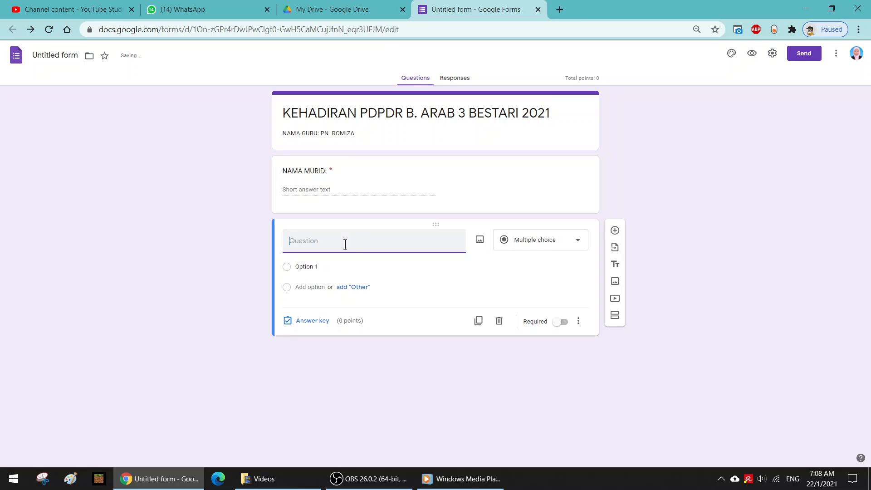
type("TARIKH:")
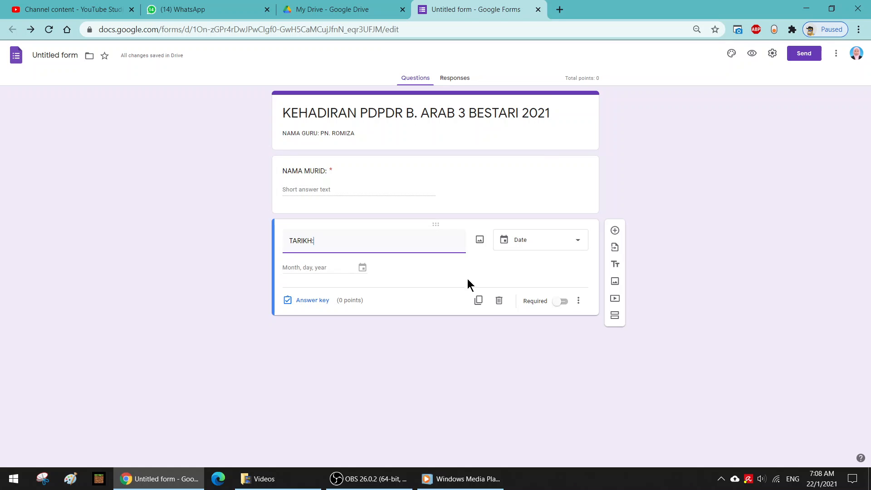
left_click(576, 241)
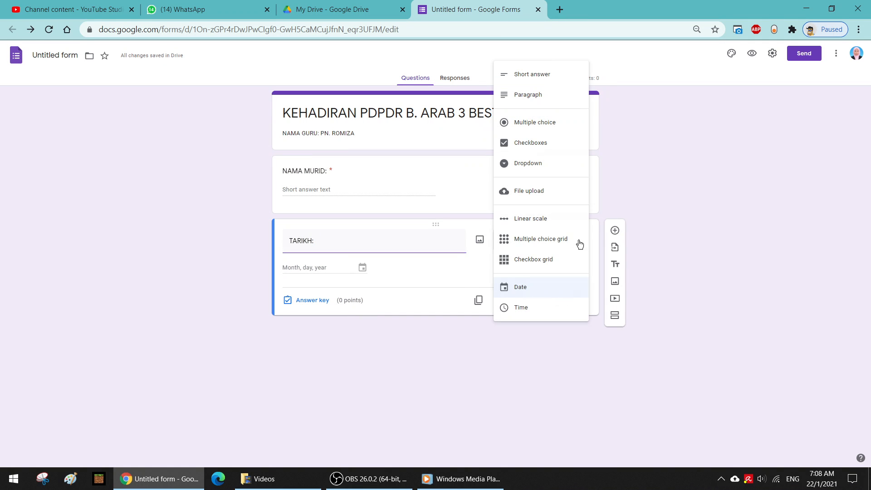
left_click(536, 292)
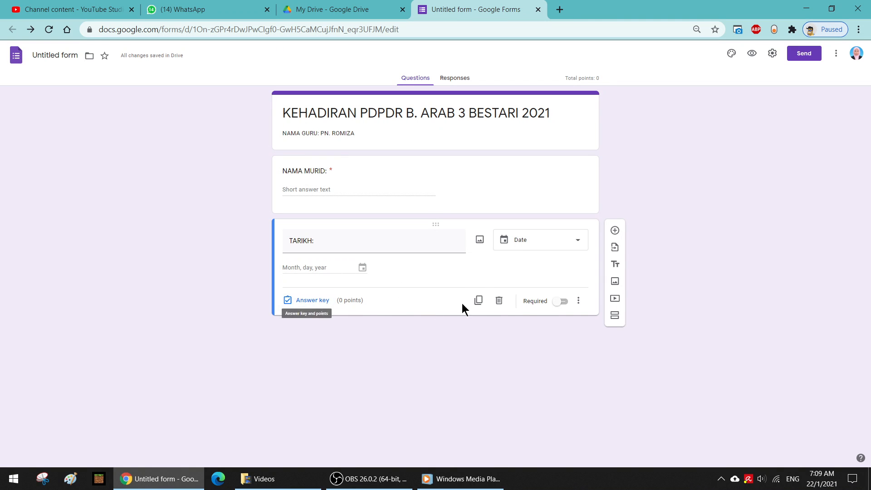
left_click(563, 301)
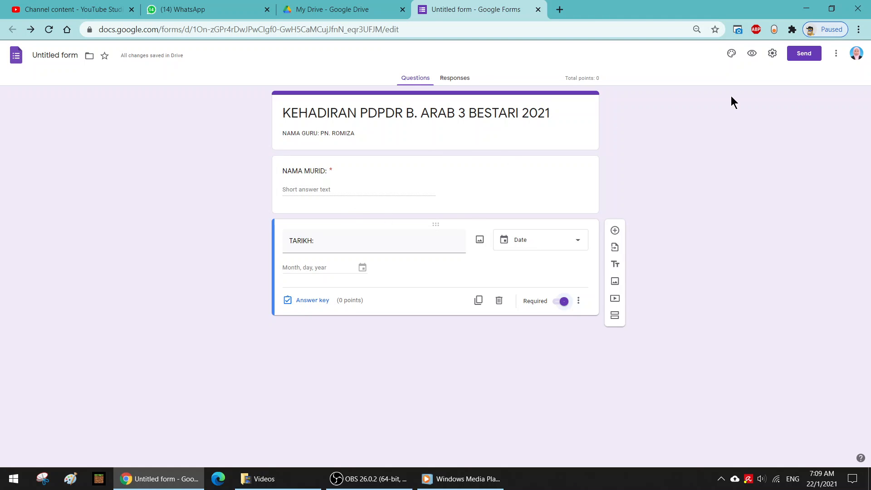
Copy the shortened sharing link of the form
left_click(804, 53)
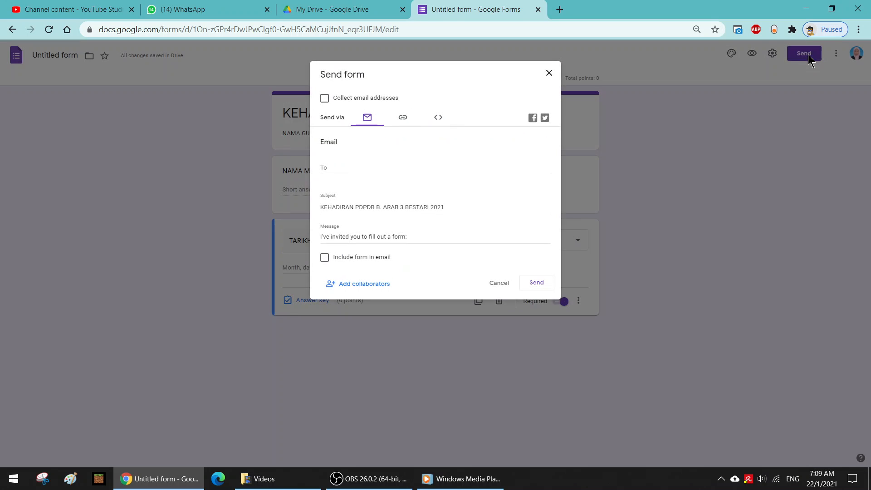
left_click(402, 117)
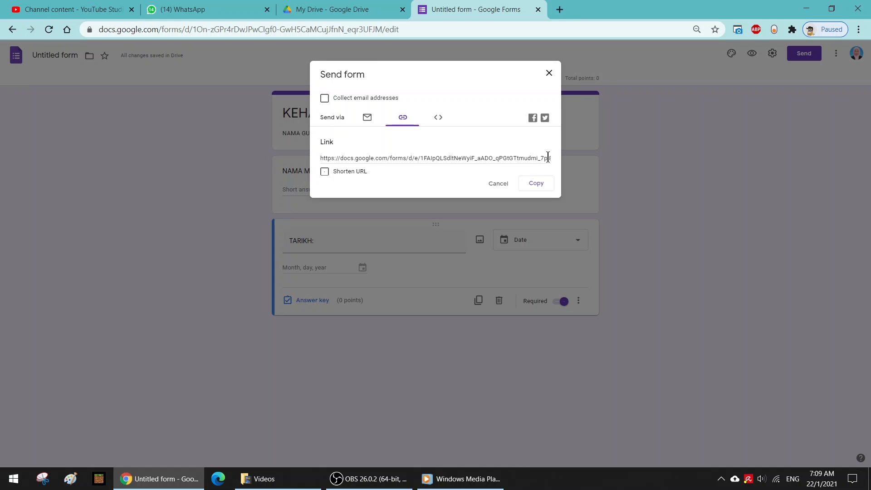
left_click(324, 175)
left_click(536, 186)
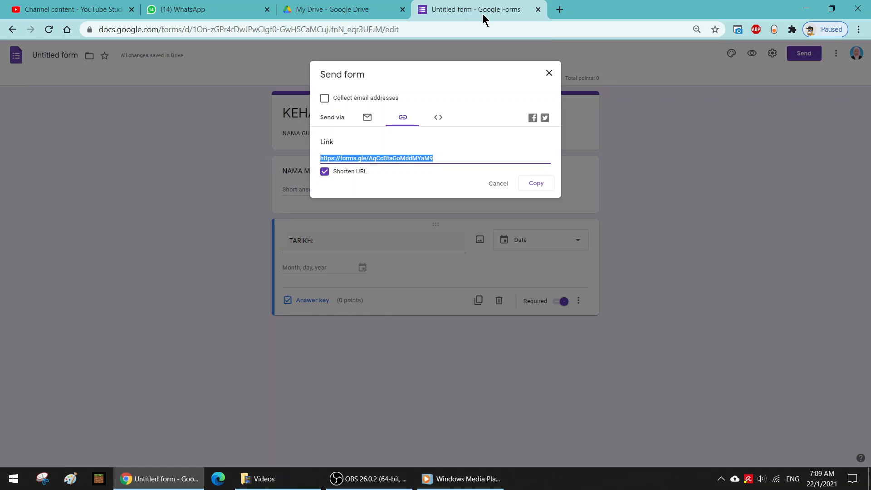
Paste the shortened form link as the address in a new browser tab
left_click(560, 9)
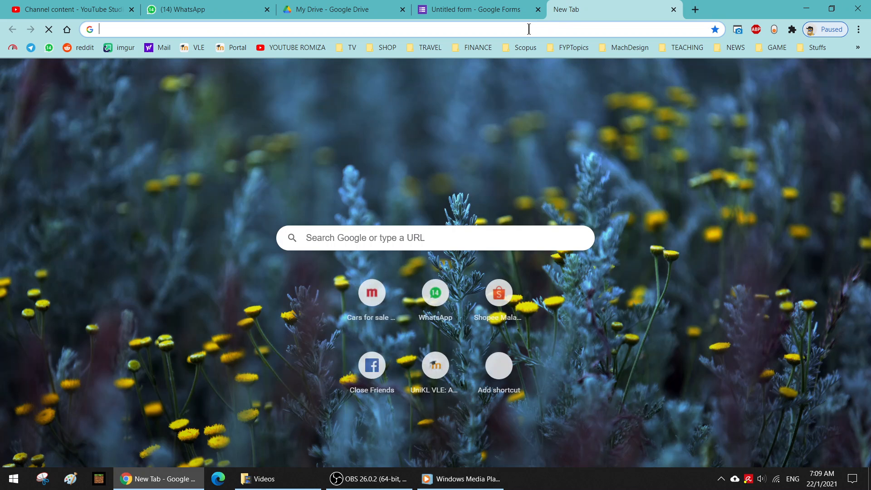
left_click(529, 29)
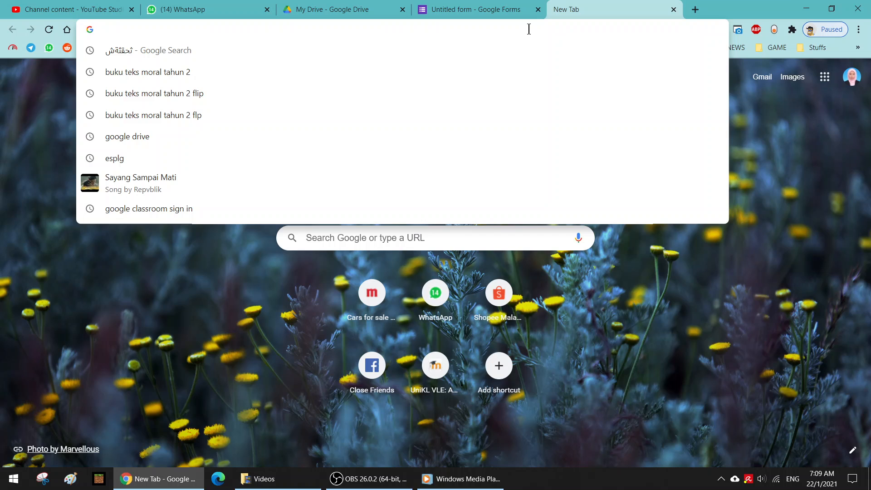
key("ctrl+v")
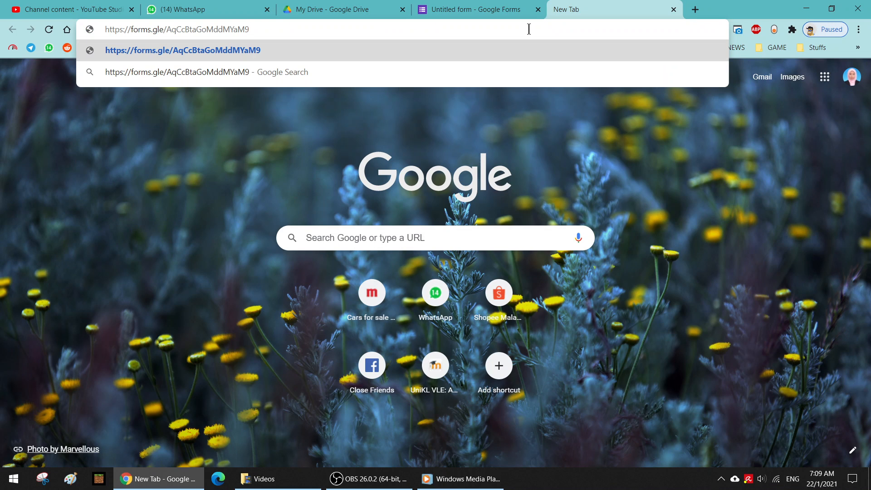
Switch to WhatsApp and send the shortened form link in the INFO chat
left_click(199, 12)
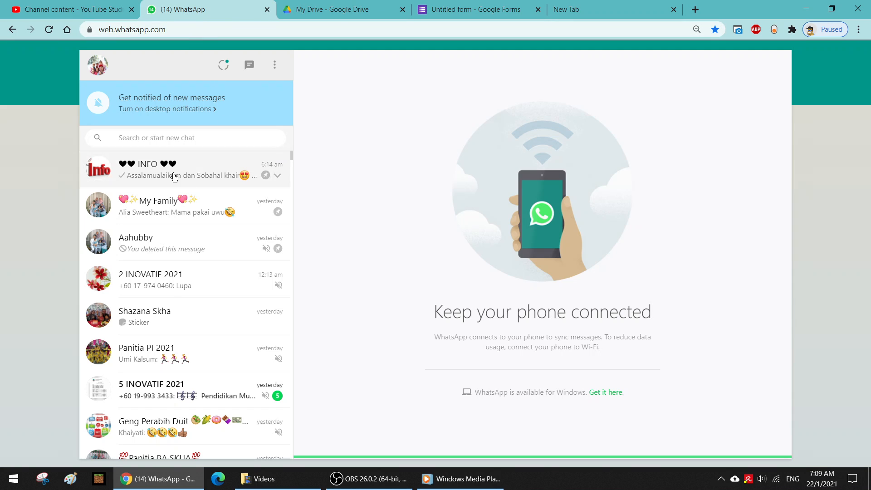
left_click(145, 172)
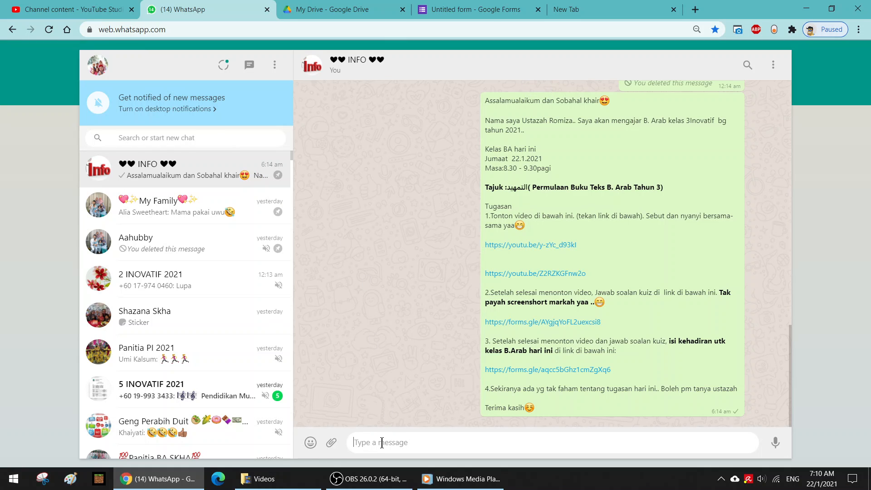
key("ctrl+v")
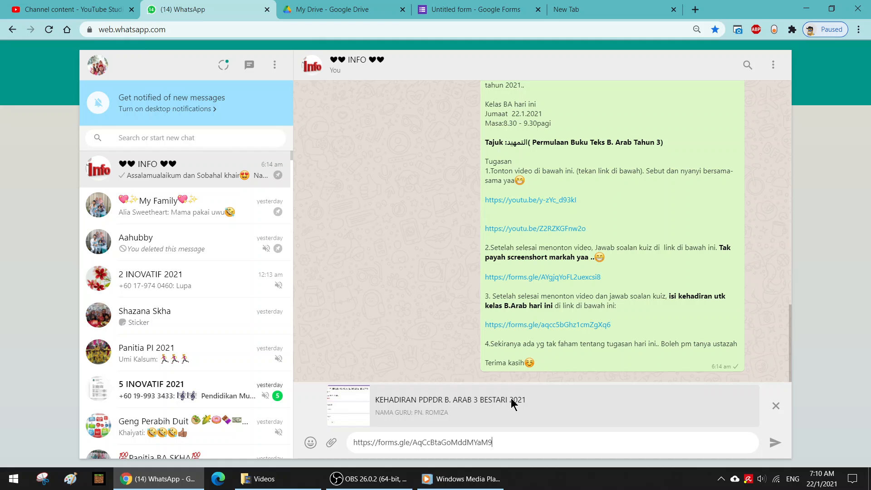
left_click(772, 443)
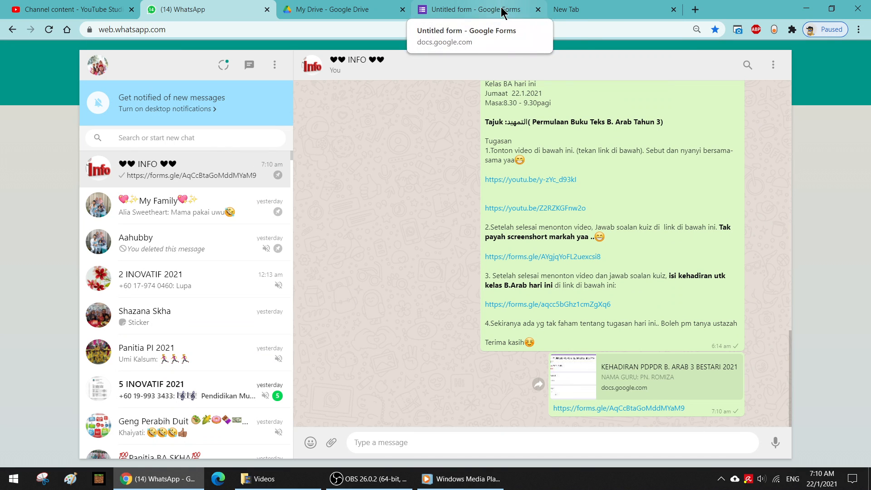
Load the form's response page from its short link in the new browser tab
left_click(576, 14)
type("https://forms.gle/AqCcBtaGoMddMYaM9")
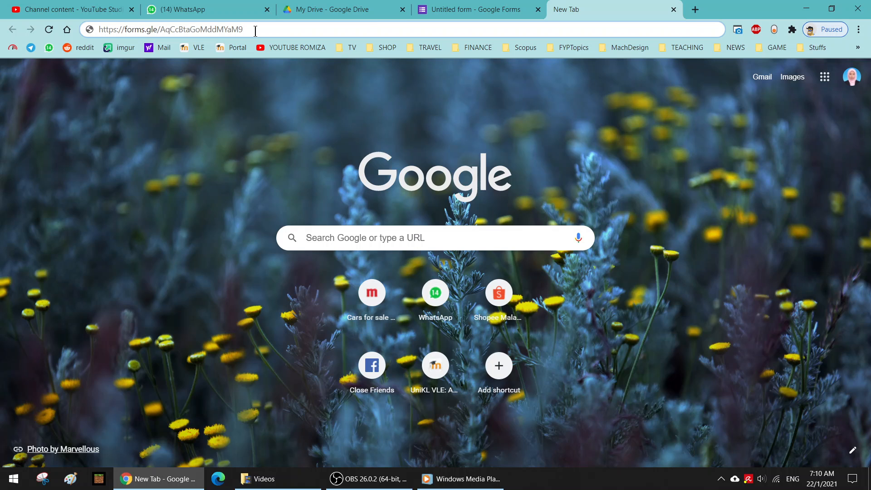
key("Return")
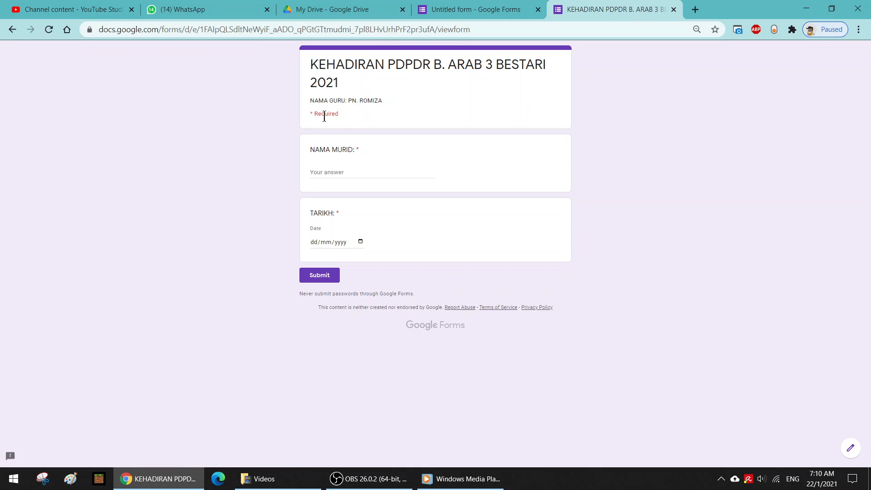
Submit a test response with a student's name as NAMA MURID and 22 January 2021 as TARIKH
left_click(341, 171)
type("ALIA")
left_click(359, 243)
left_click(381, 320)
left_click(330, 278)
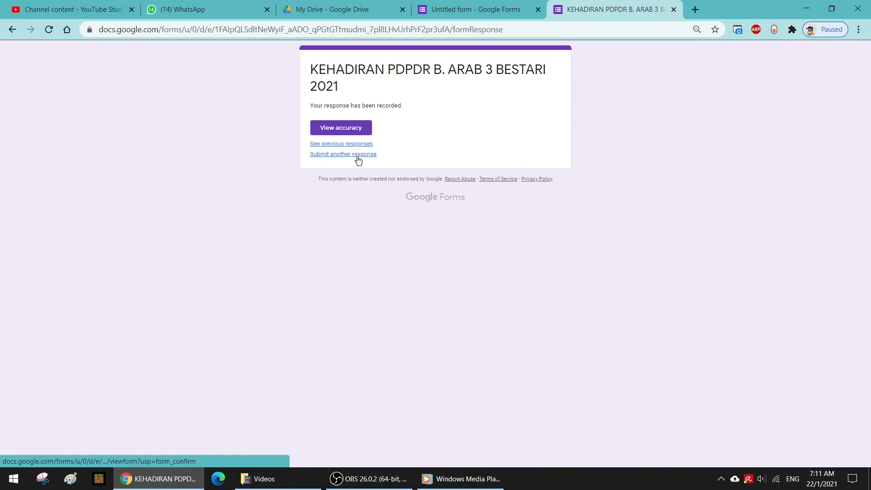
Submit another response with a different student's name and the date 22 January 2021
left_click(357, 155)
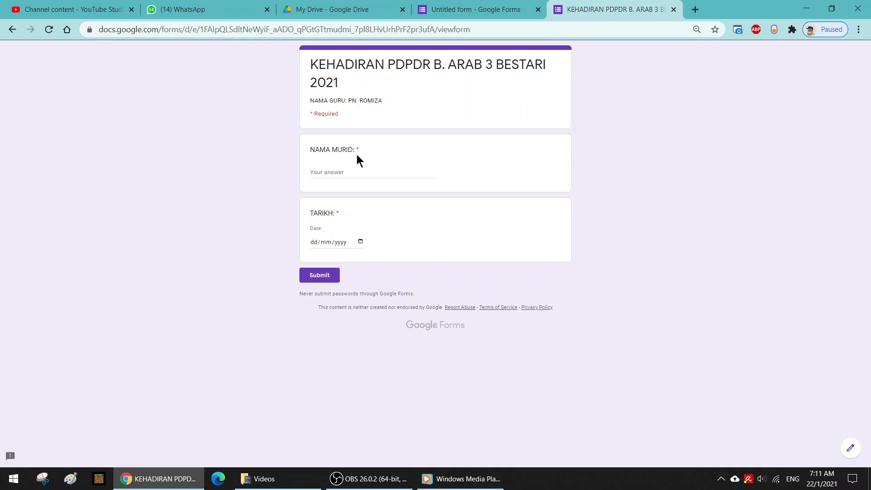
left_click(339, 173)
type("NI")
left_click(361, 241)
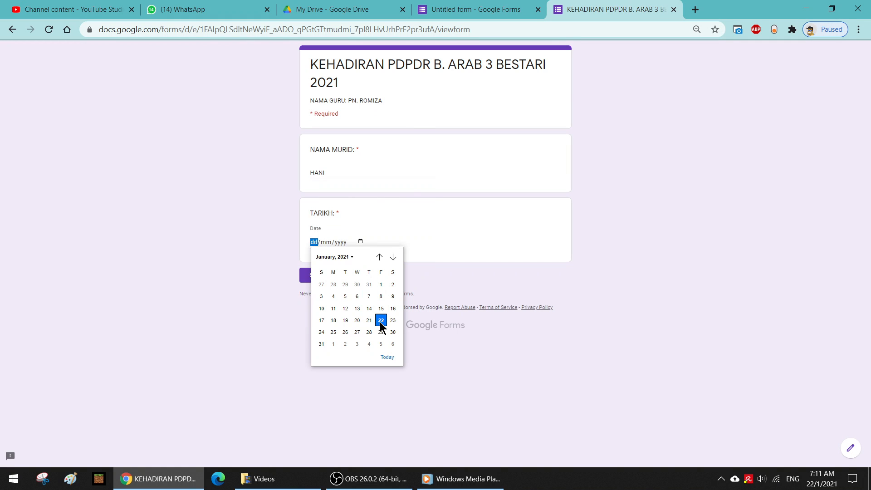
left_click(380, 323)
left_click(323, 279)
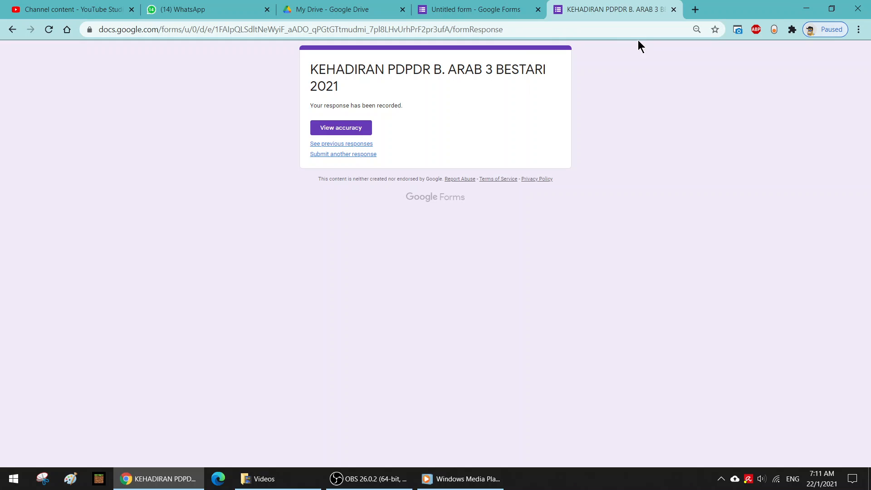
Close the submitted response page and the form's sharing dialog
left_click(201, 14)
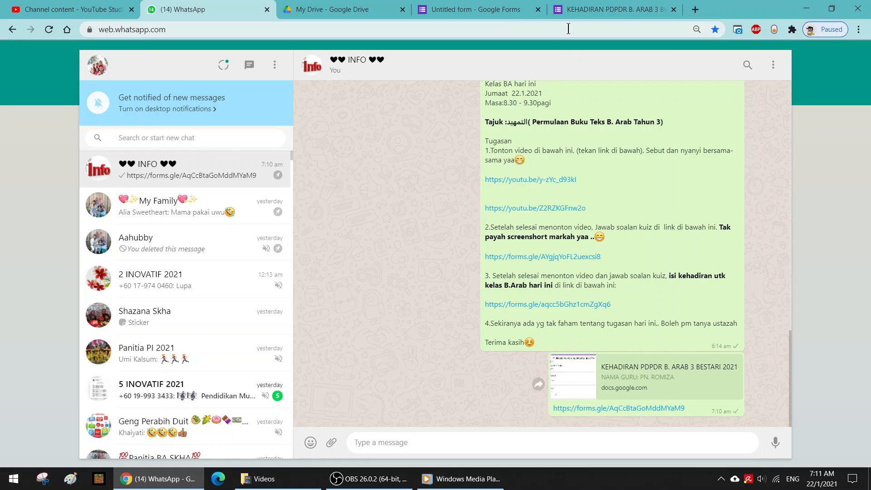
left_click(595, 14)
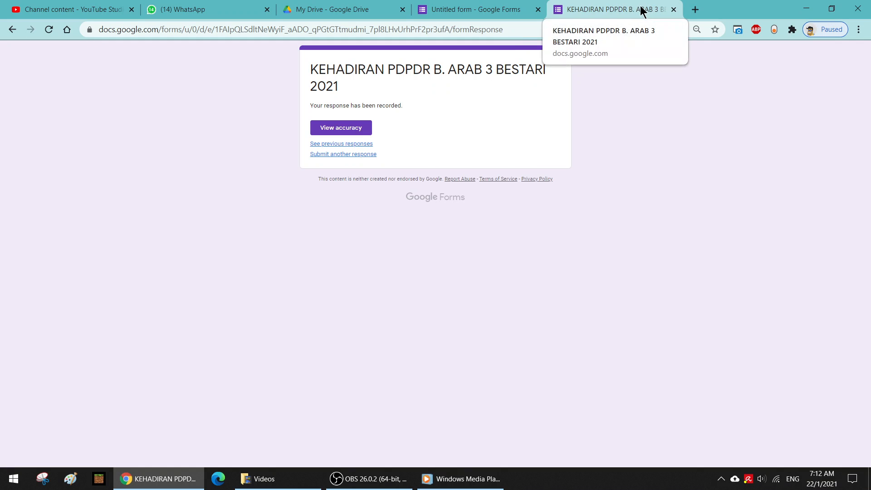
left_click(674, 9)
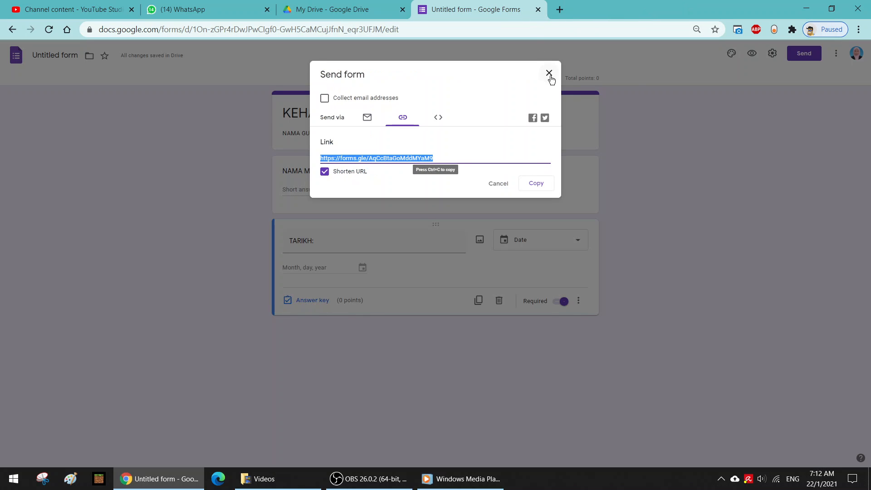
left_click(549, 74)
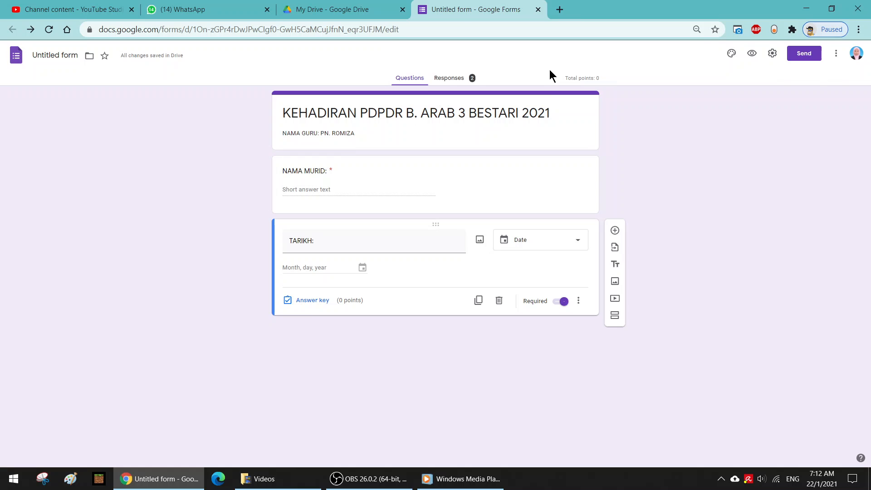
Name the form file "KEHADIRAN PDPDR B. ARAB 3 BESTARI 2021" and close the form
left_click(68, 57)
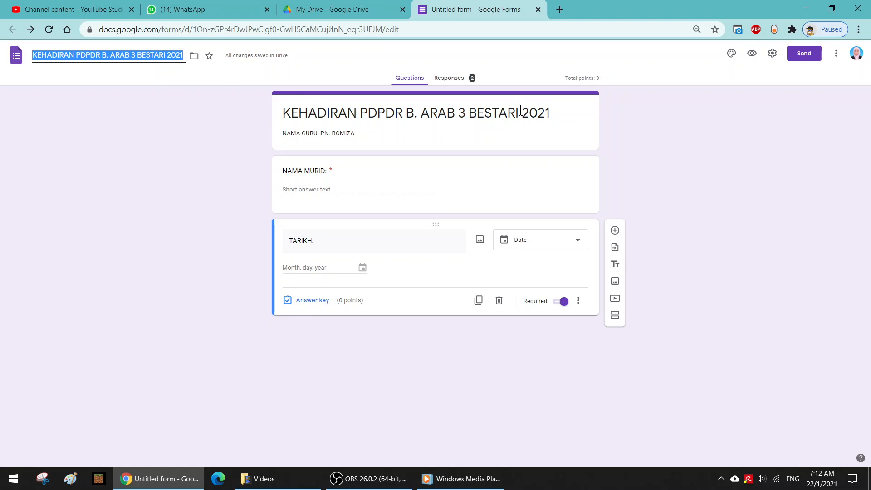
left_click(538, 10)
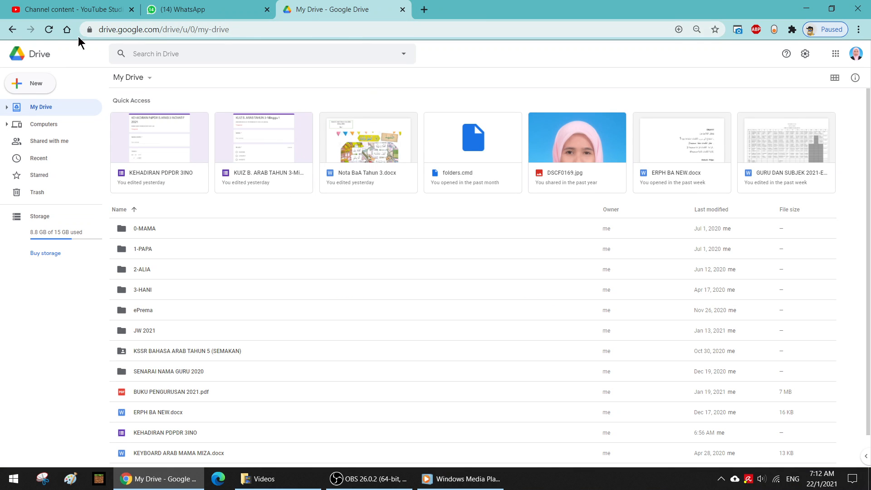
Go back to the browser's start page and open Google Drive from the Google apps
left_click(12, 29)
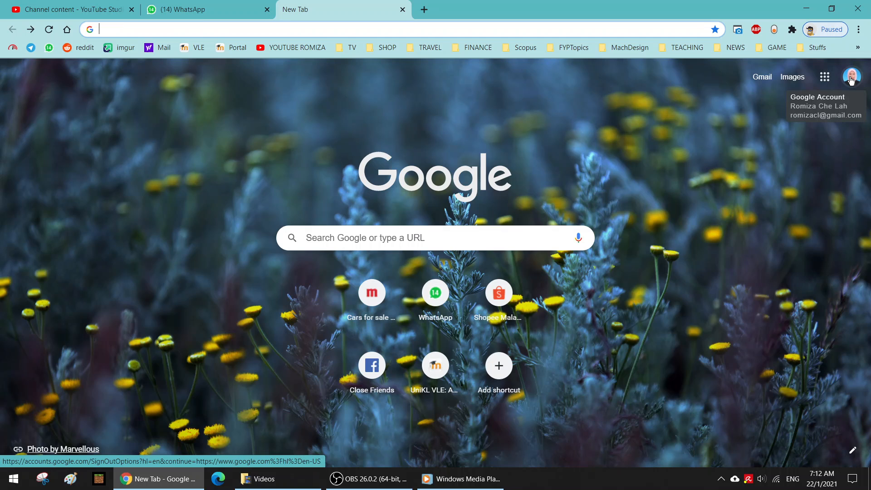
left_click(825, 77)
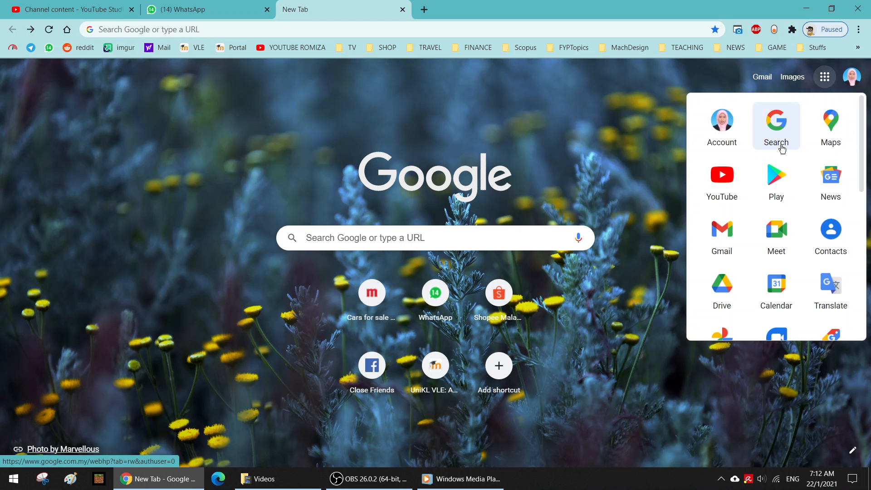
left_click(721, 293)
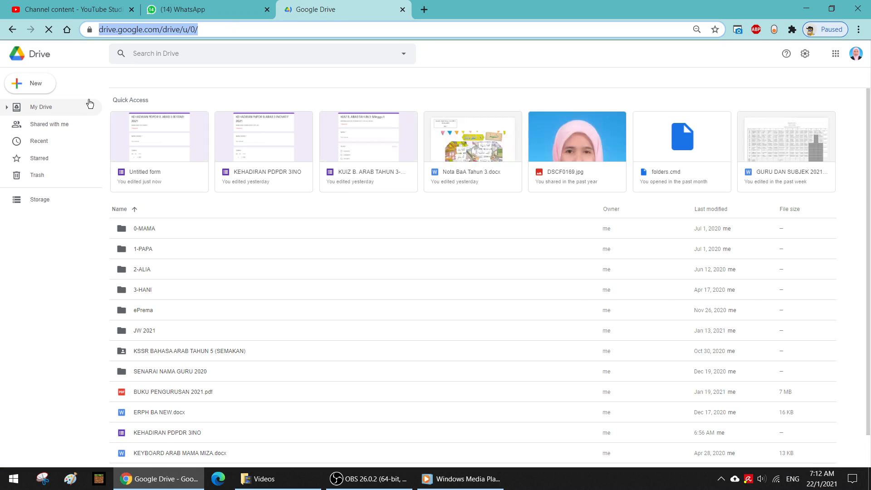
Rename the "Untitled form" file in Drive as "KEHADIRAN PDPDR 3B"
left_click(155, 173)
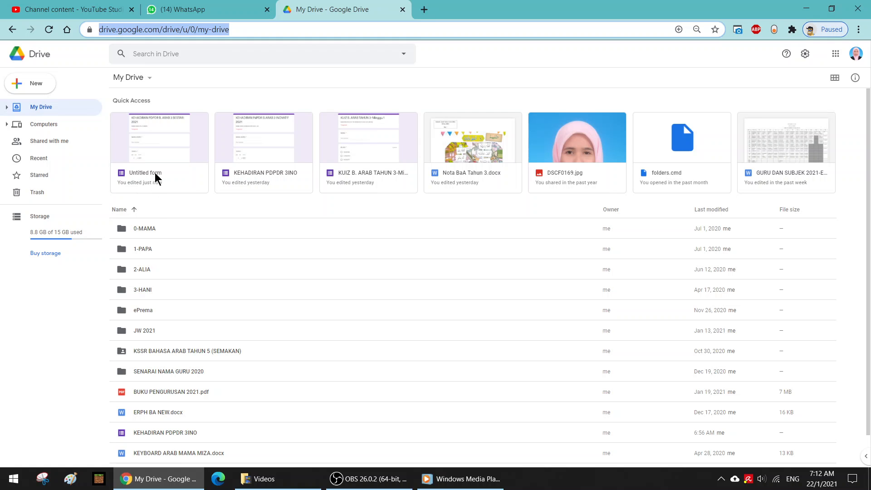
left_click(156, 173)
right_click(155, 174)
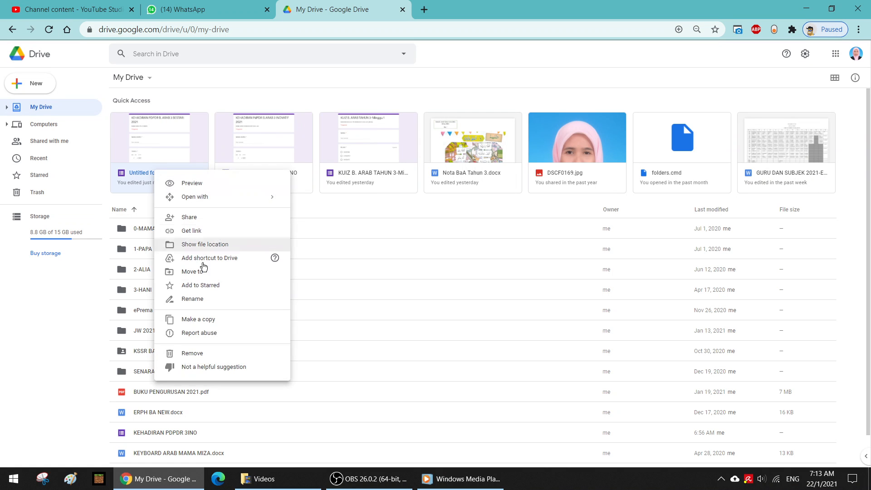
left_click(208, 299)
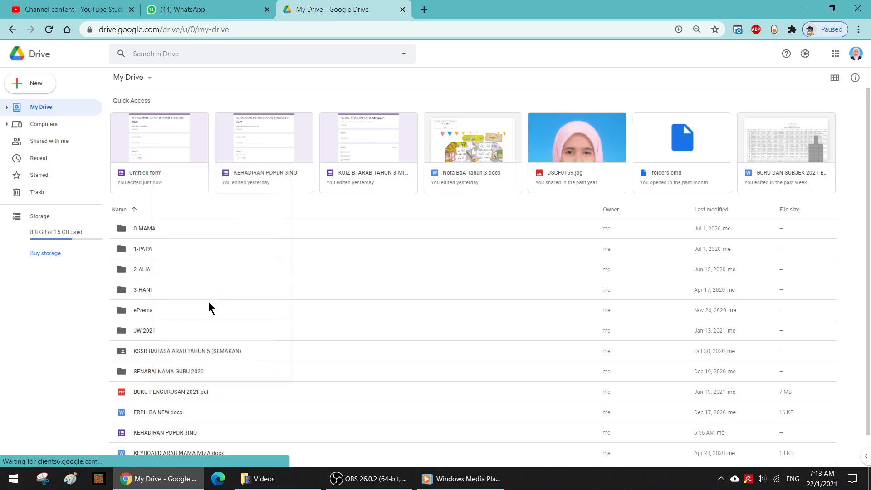
type("K")
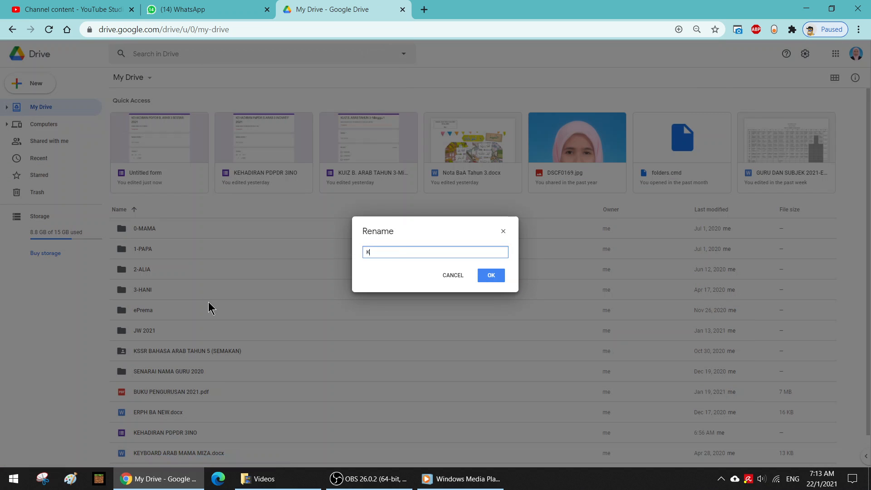
type("EHADIRAN PDPDR 3B")
left_click(491, 276)
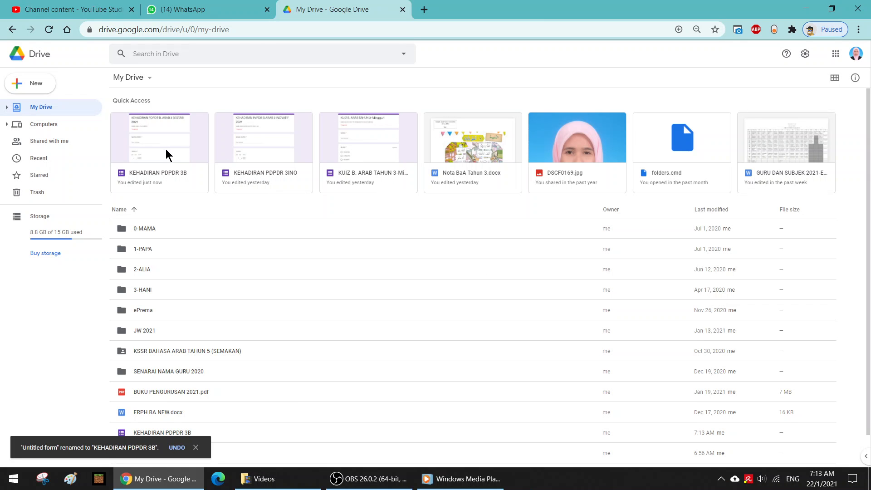
Open the KEHADIRAN PDPDR 3B form and create a new spreadsheet from its responses
double_click(165, 148)
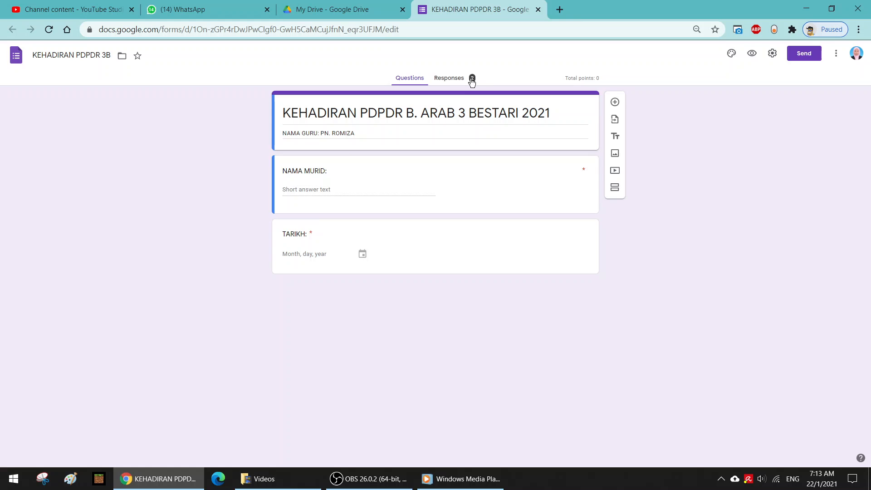
left_click(458, 80)
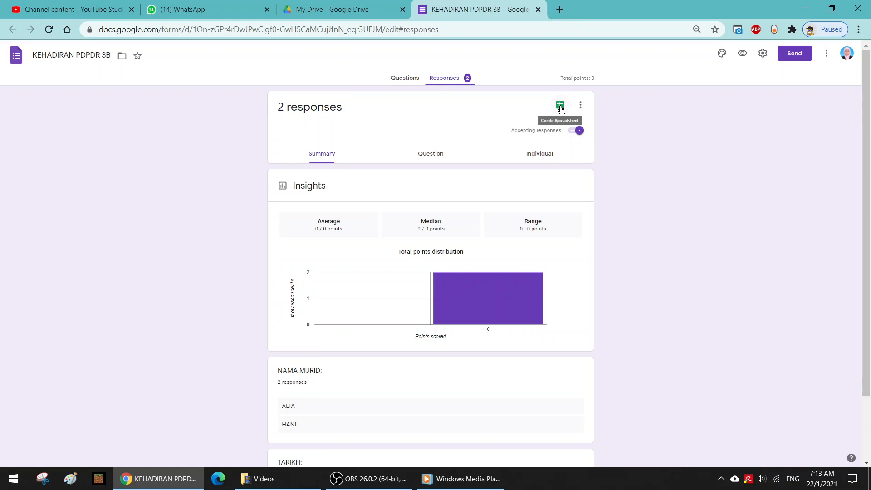
left_click(560, 106)
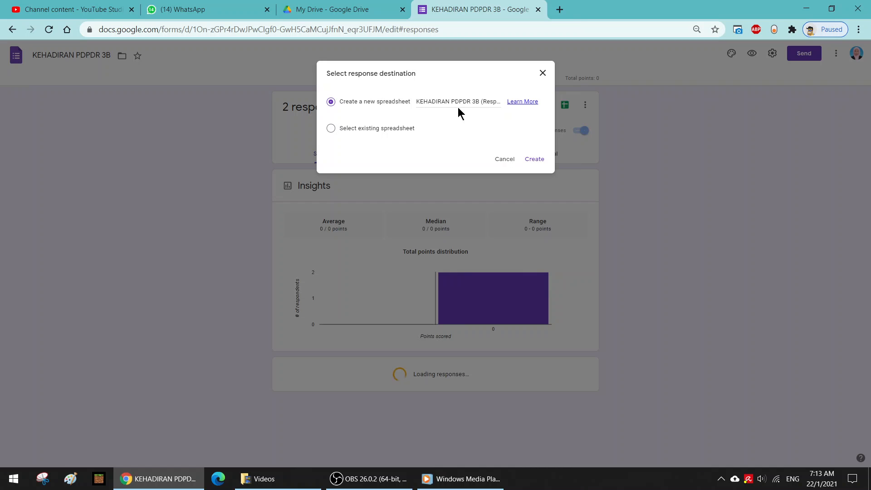
left_click(540, 165)
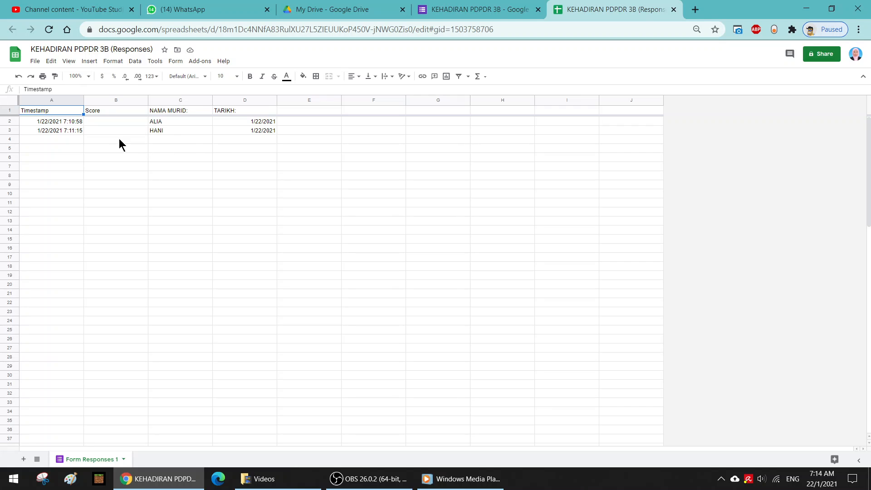
Show the available download formats for the response spreadsheet
left_click(36, 62)
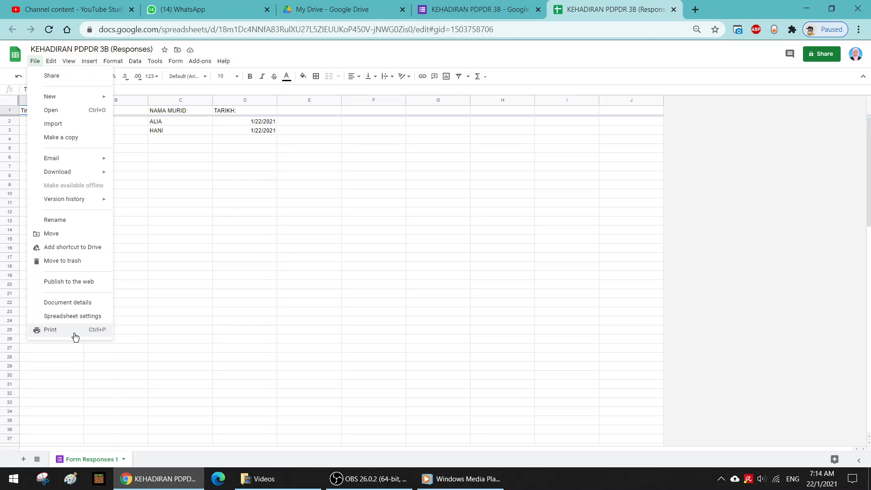
mouse_move(78, 175)
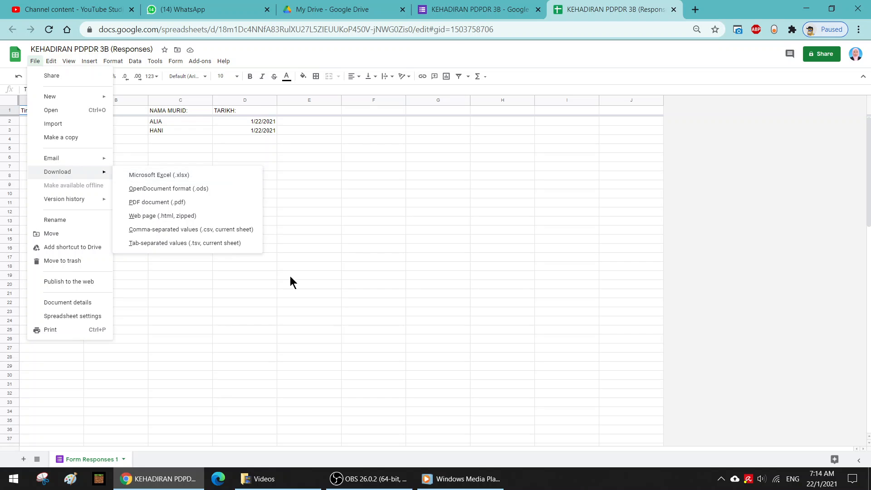
left_click(372, 481)
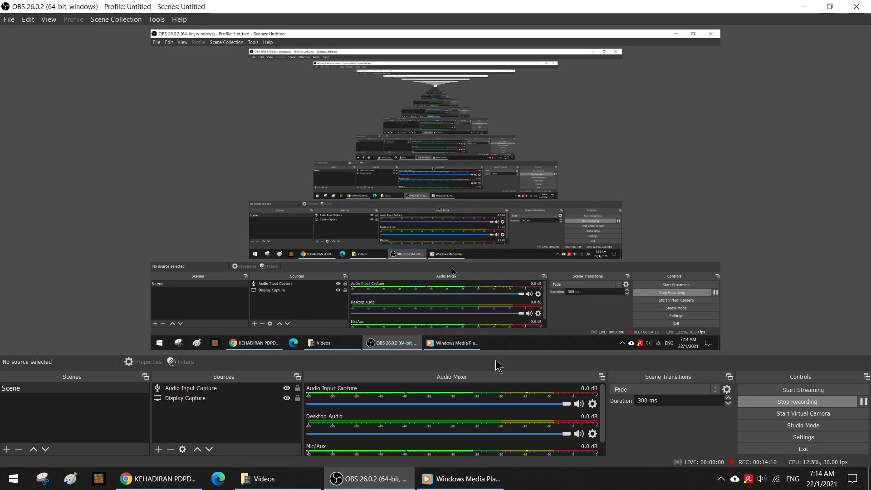